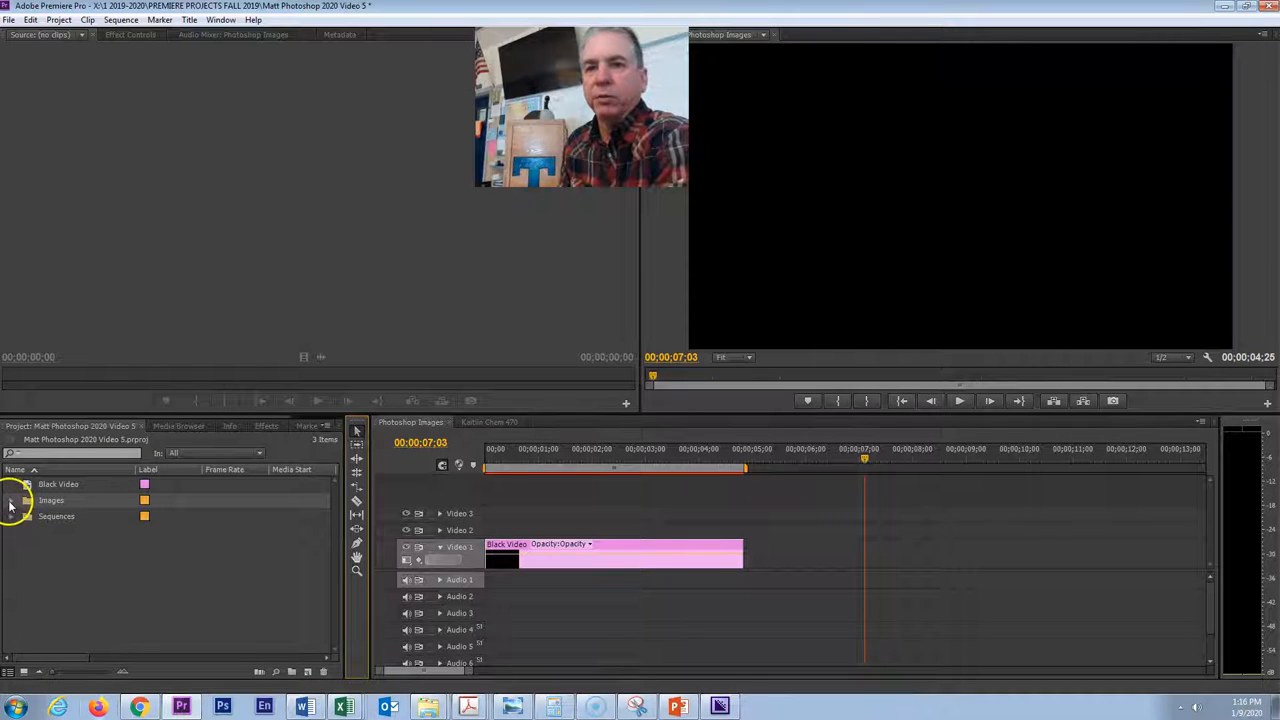
- Open IMG_3582.JPG from the Images bin in the Source monitor and place it on Video 1 directly after the Black Video clip
{"action": "left_click", "coordinate": [12, 501]}
{"action": "left_click", "coordinate": [25, 503]}
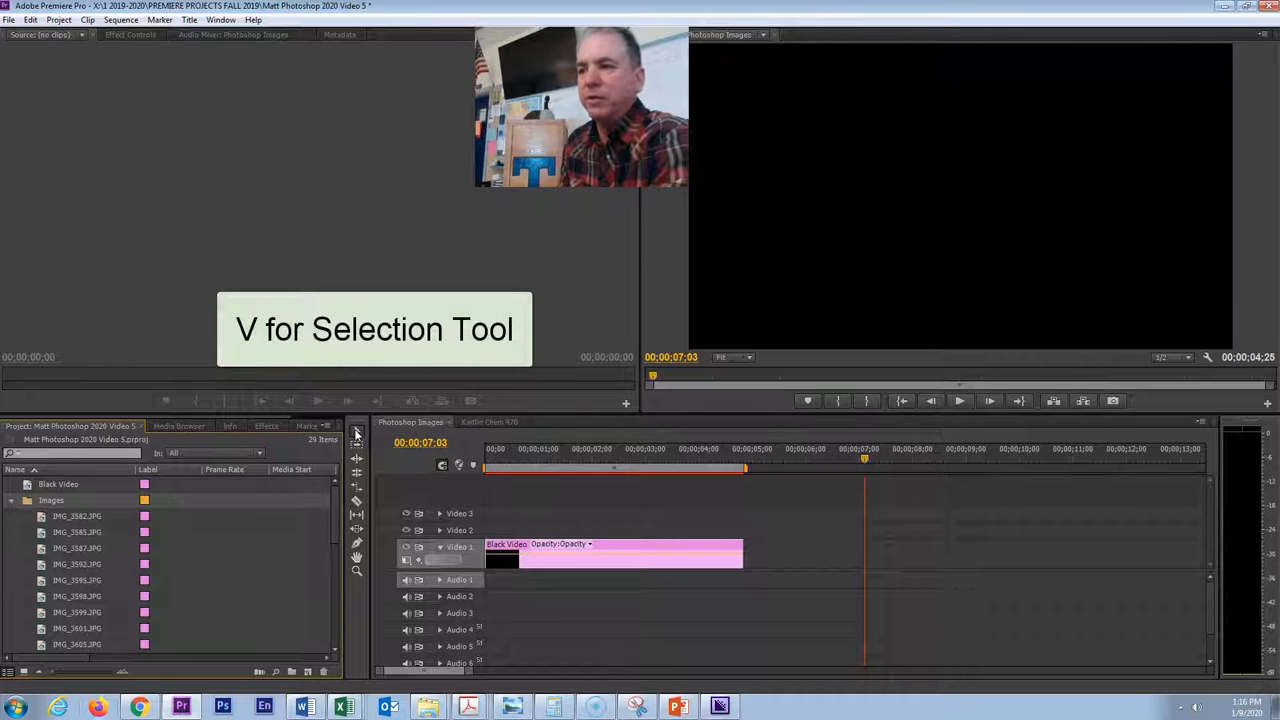
{"action": "left_click", "coordinate": [356, 433]}
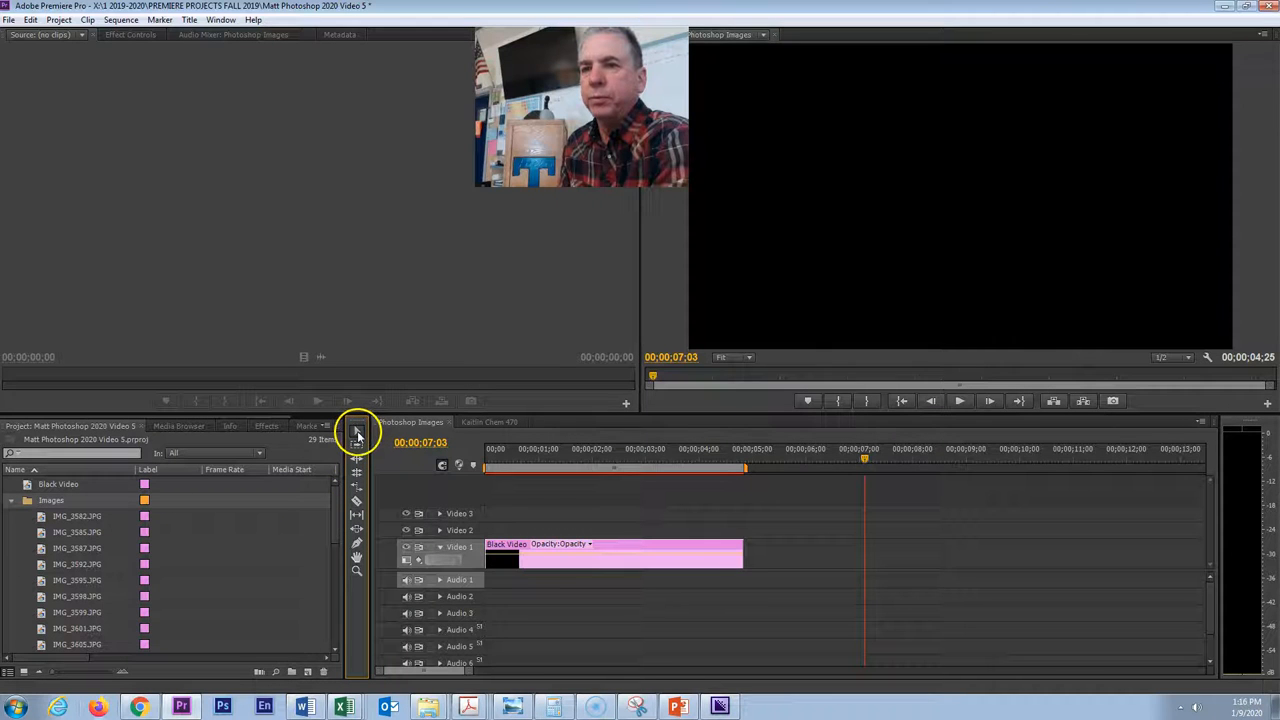
{"action": "double_click", "coordinate": [42, 519]}
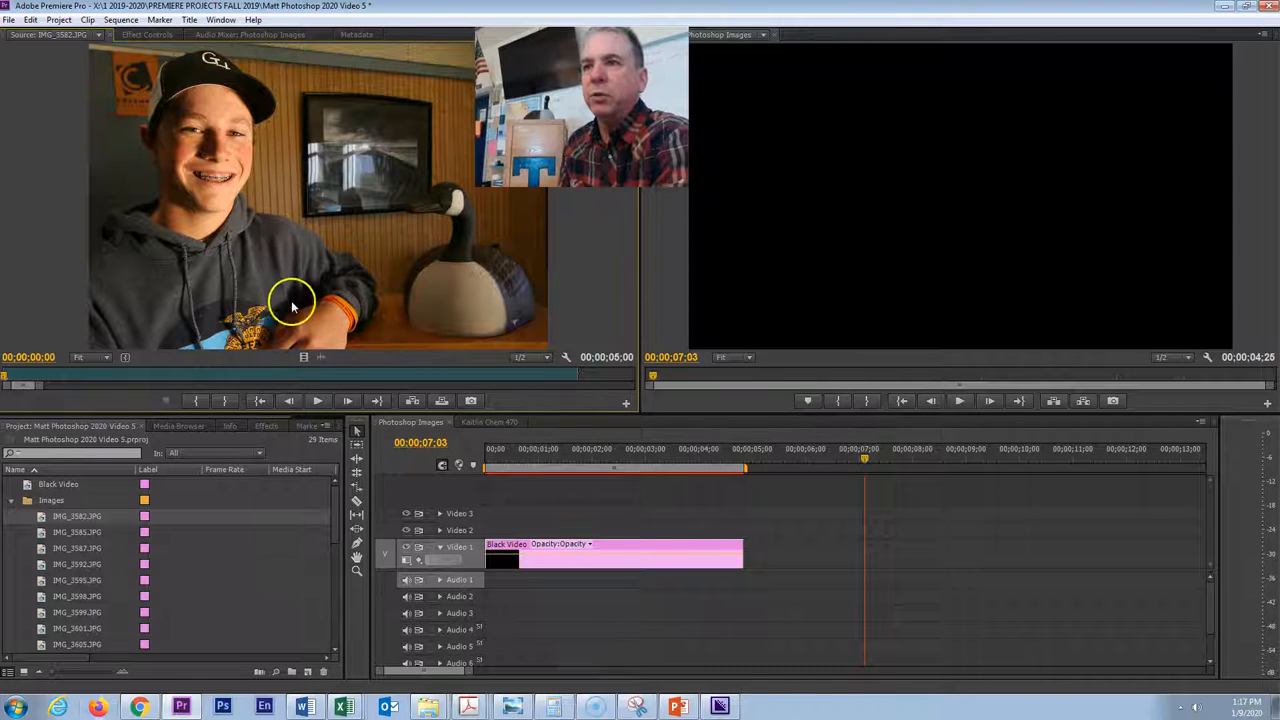
{"action": "left_click_drag", "start_coordinate": [304, 357], "coordinate": [753, 558]}
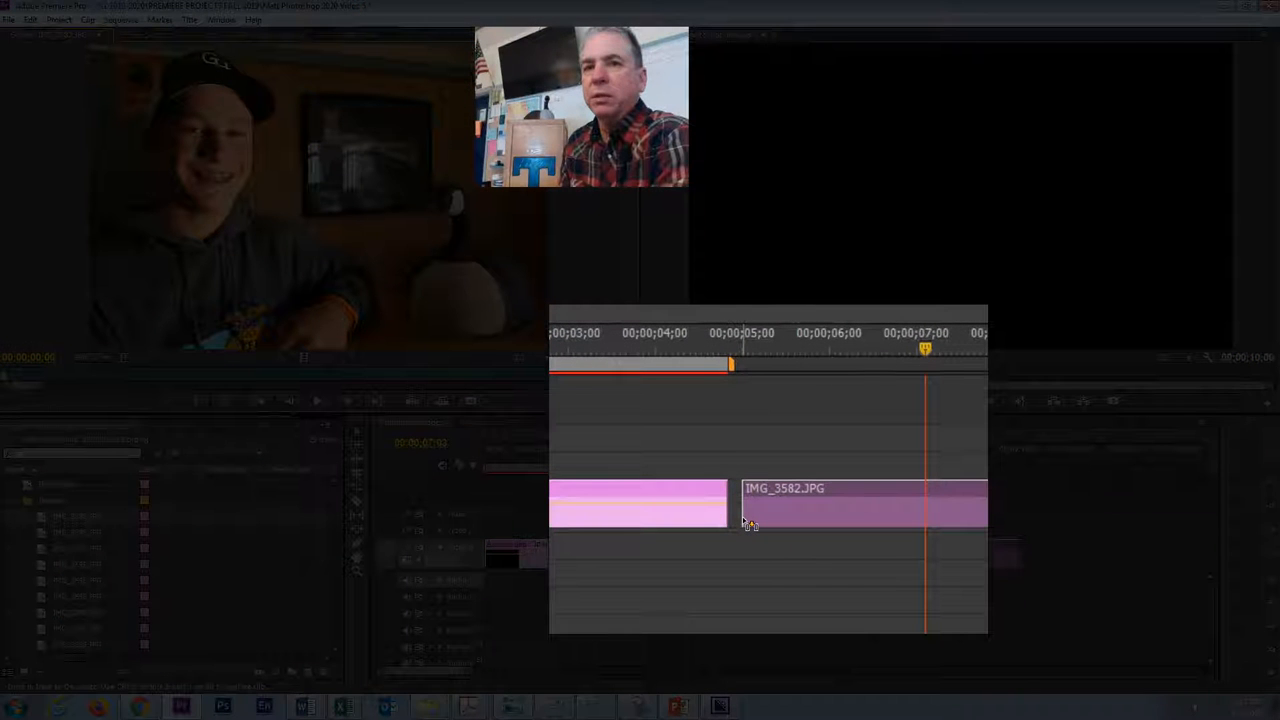
{"action": "mouse_move", "coordinate": [744, 520]}
{"action": "left_mouse_down"}
{"action": "mouse_move", "coordinate": [766, 528]}
{"action": "mouse_move", "coordinate": [742, 516]}
{"action": "left_mouse_up"}
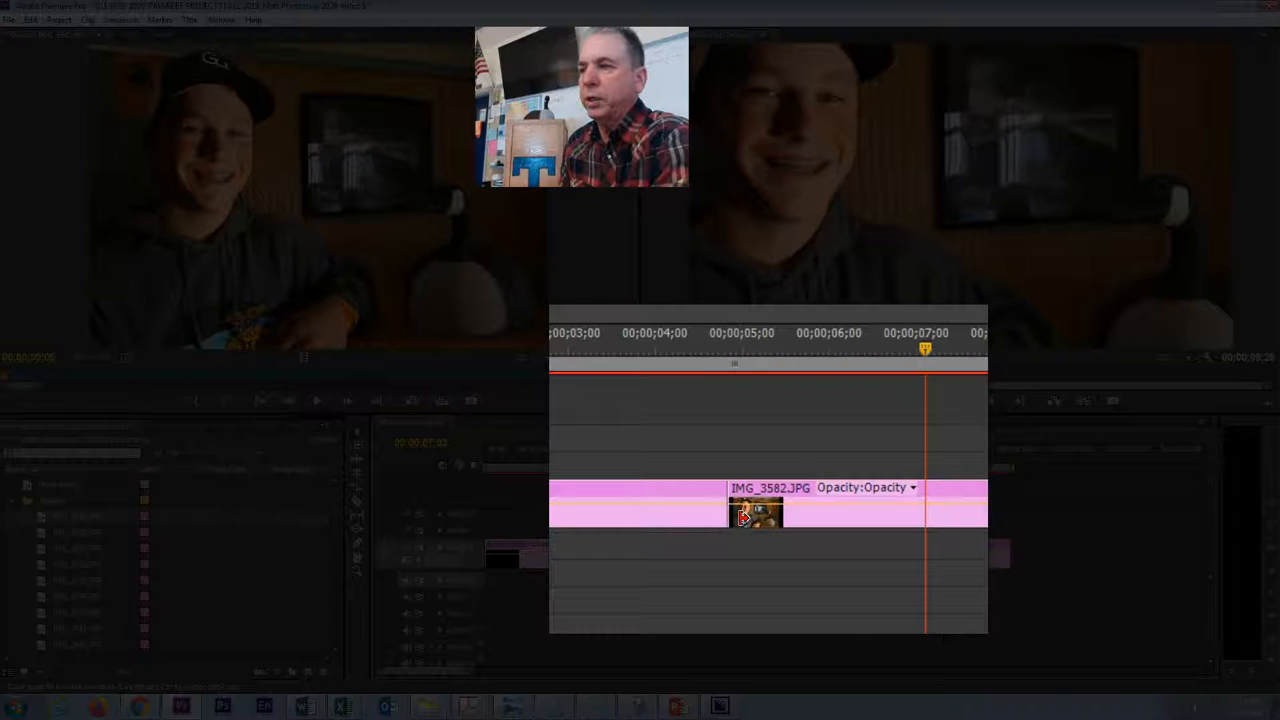
- Move the playhead onto the IMG_3582.JPG clip and apply Scale to Frame Size to it
{"action": "left_click_drag", "start_coordinate": [703, 349], "coordinate": [736, 349]}
{"action": "left_click", "coordinate": [851, 456]}
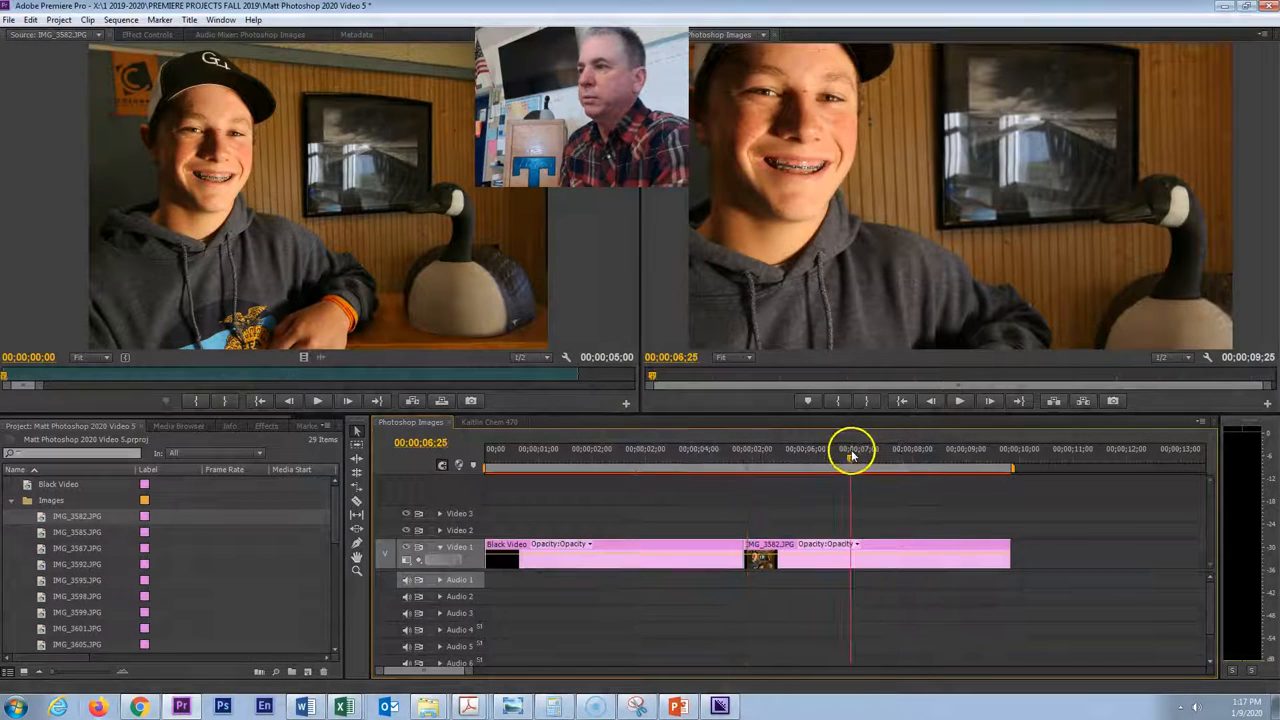
{"action": "left_click", "coordinate": [893, 548]}
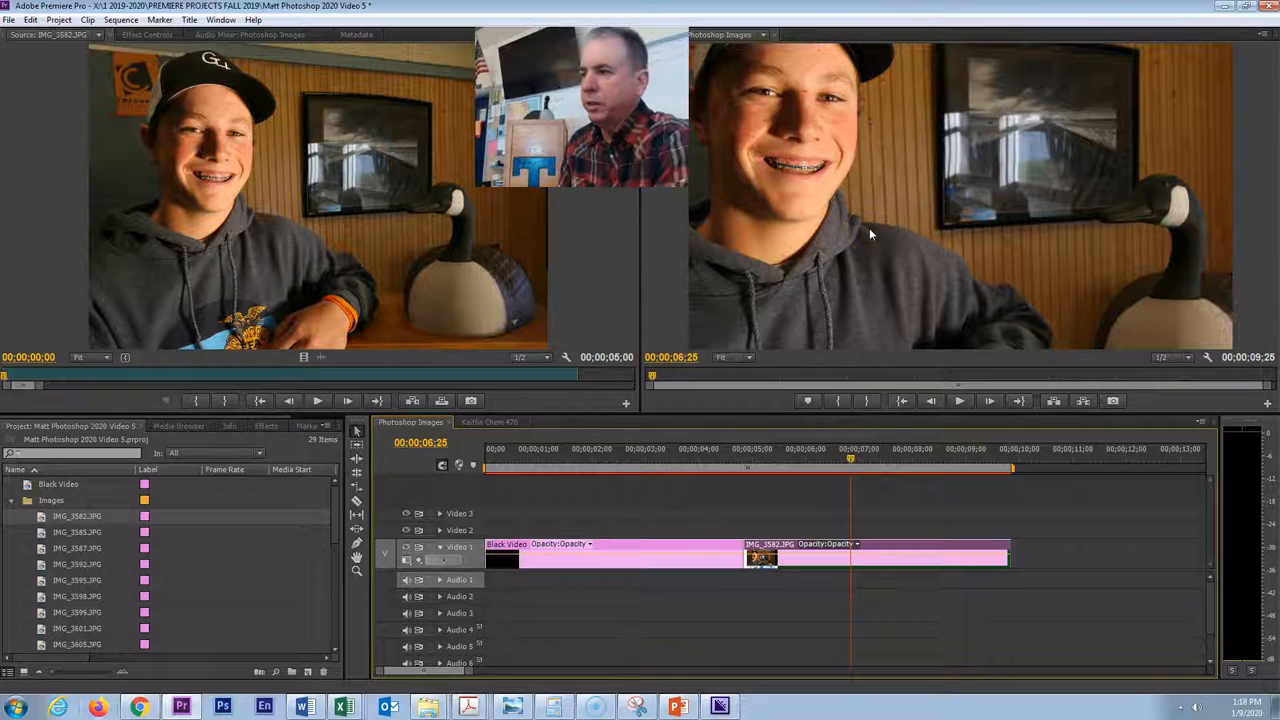
{"action": "right_click", "coordinate": [885, 551]}
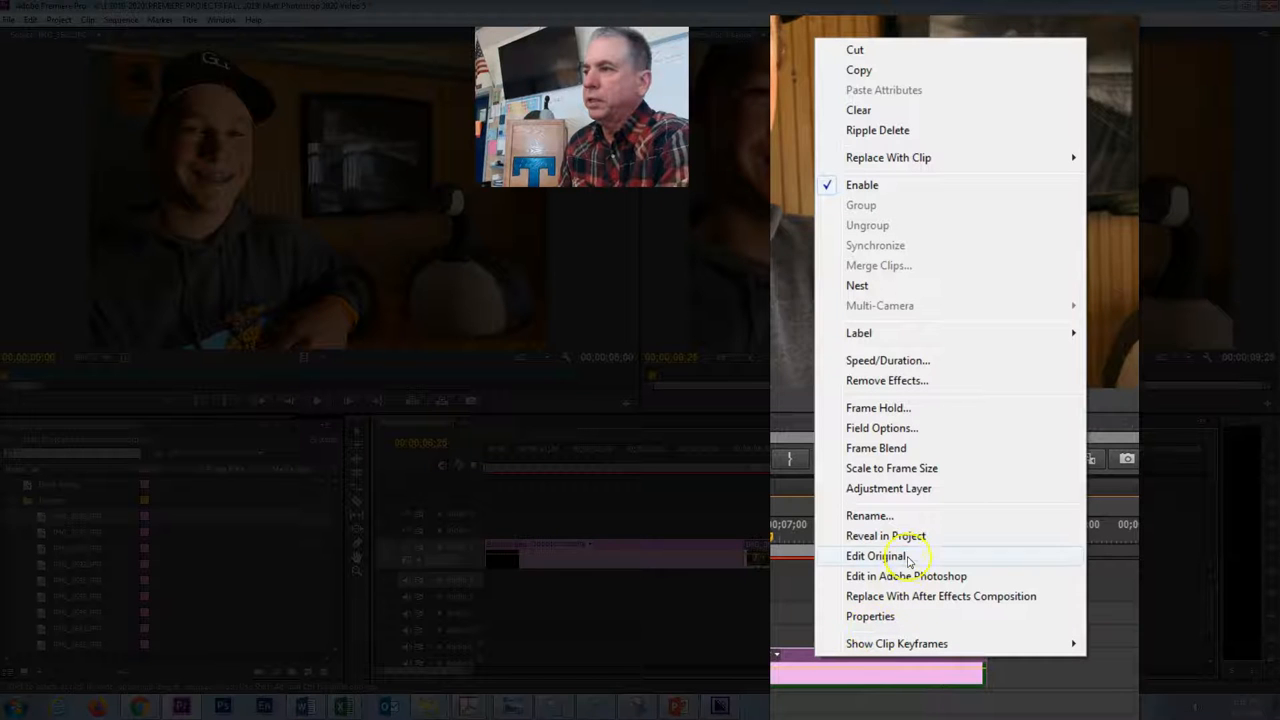
{"action": "left_click", "coordinate": [891, 468]}
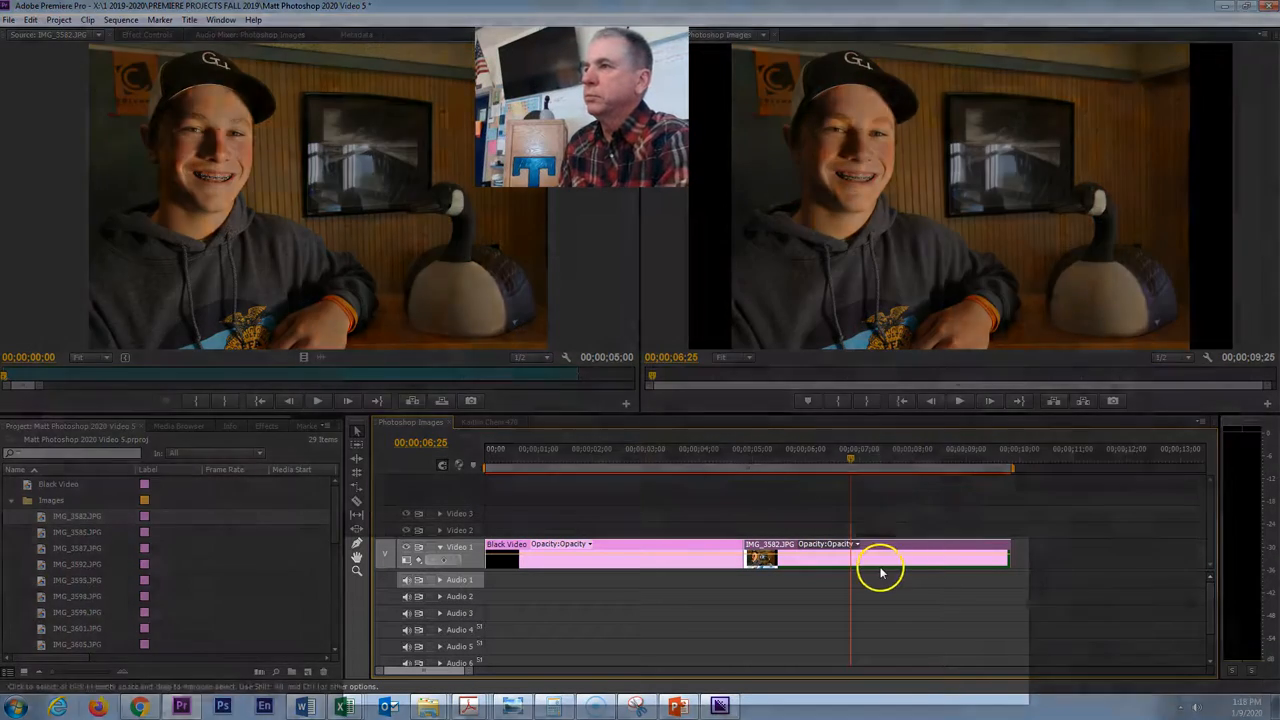
- Compare the black clip with the scaled photo and inspect the timeline at closer and wider zoom levels
{"action": "left_click_drag", "start_coordinate": [434, 673], "coordinate": [401, 675]}
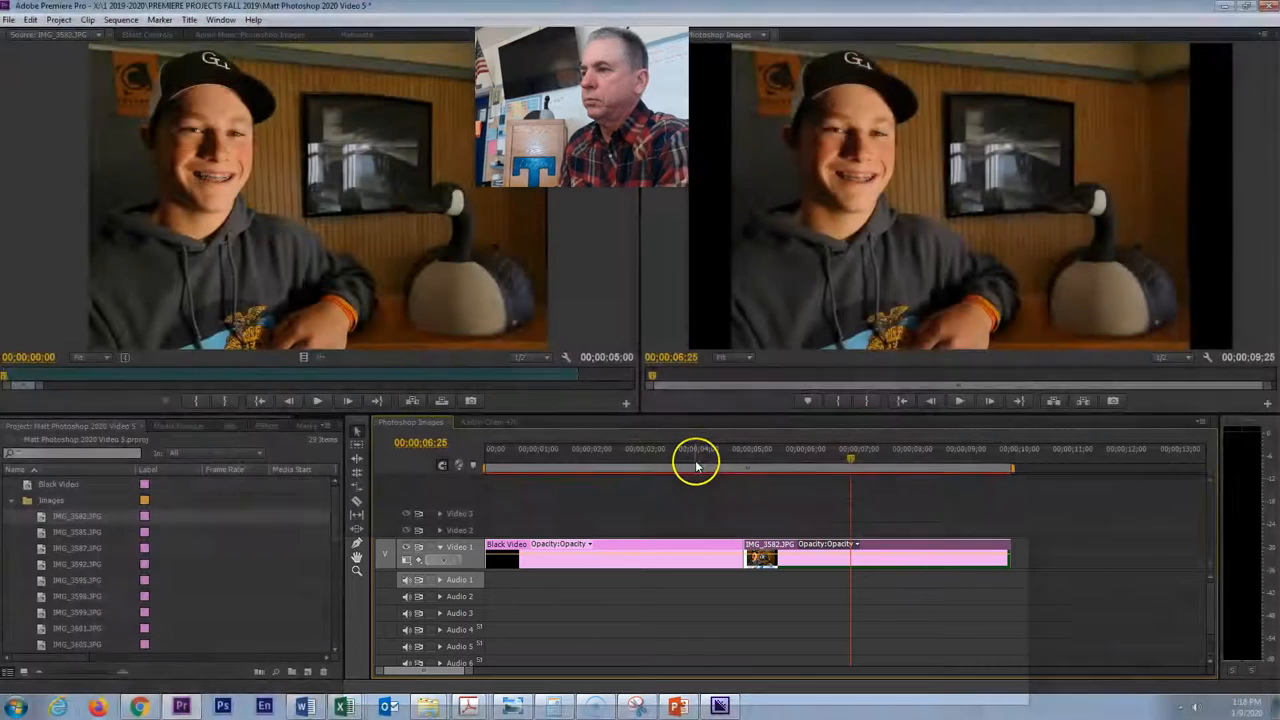
{"action": "left_click", "coordinate": [697, 463]}
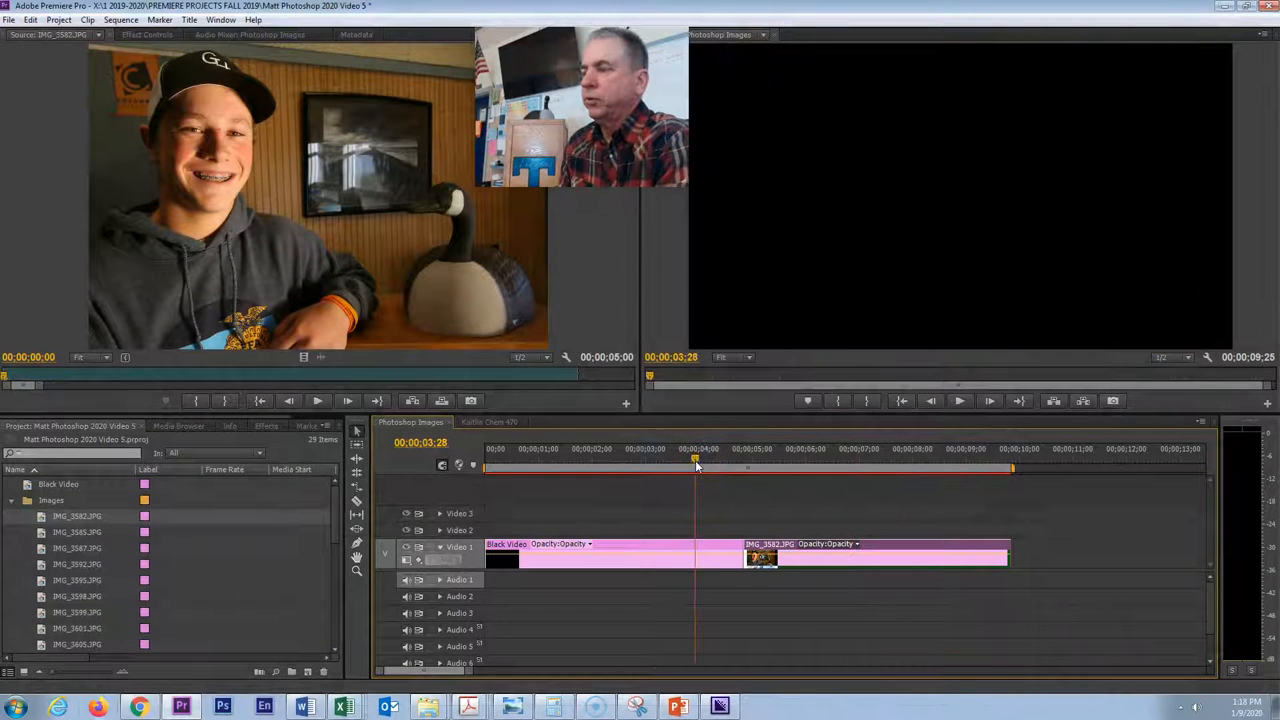
{"action": "left_click", "coordinate": [826, 463]}
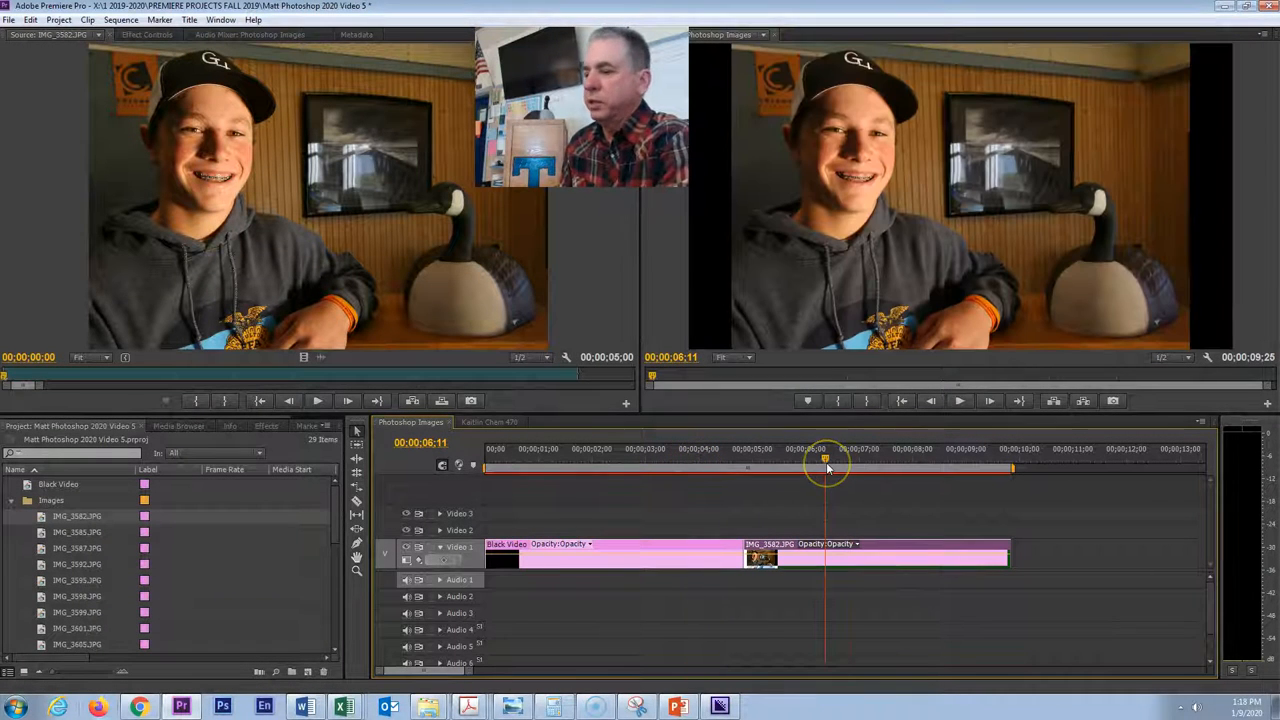
{"action": "key", "text": "="}
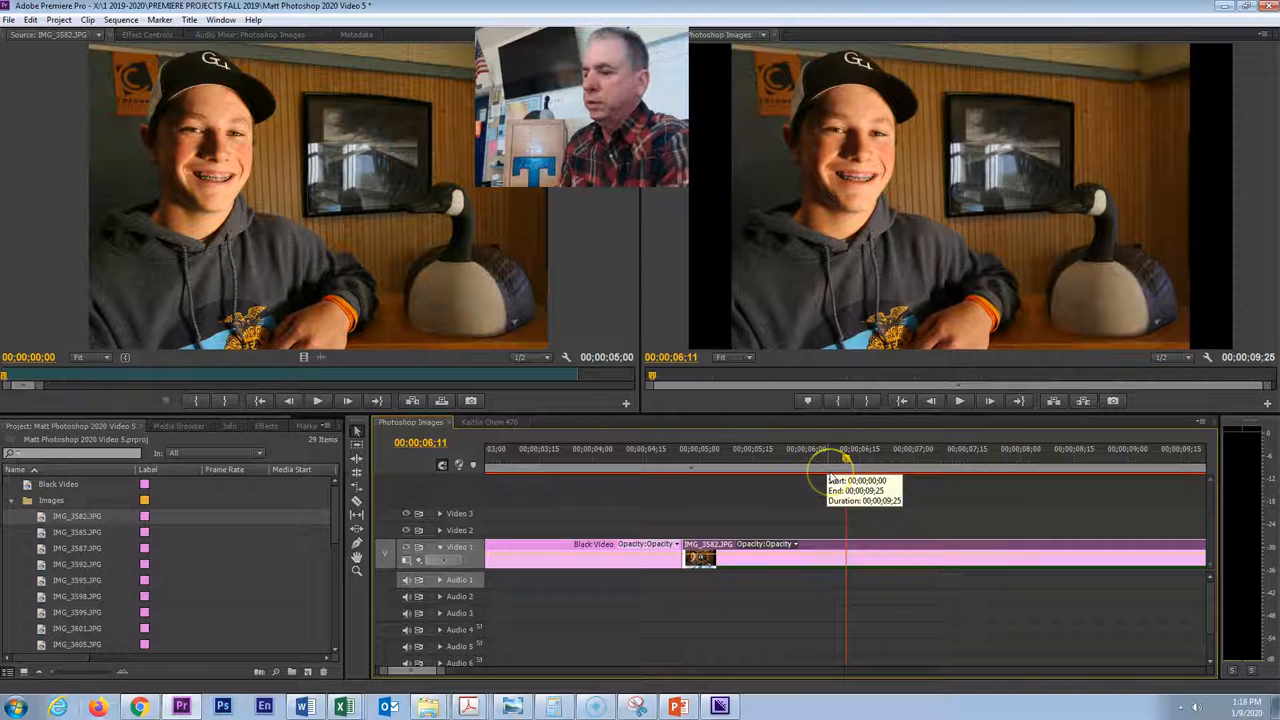
{"action": "key", "text": "minus"}
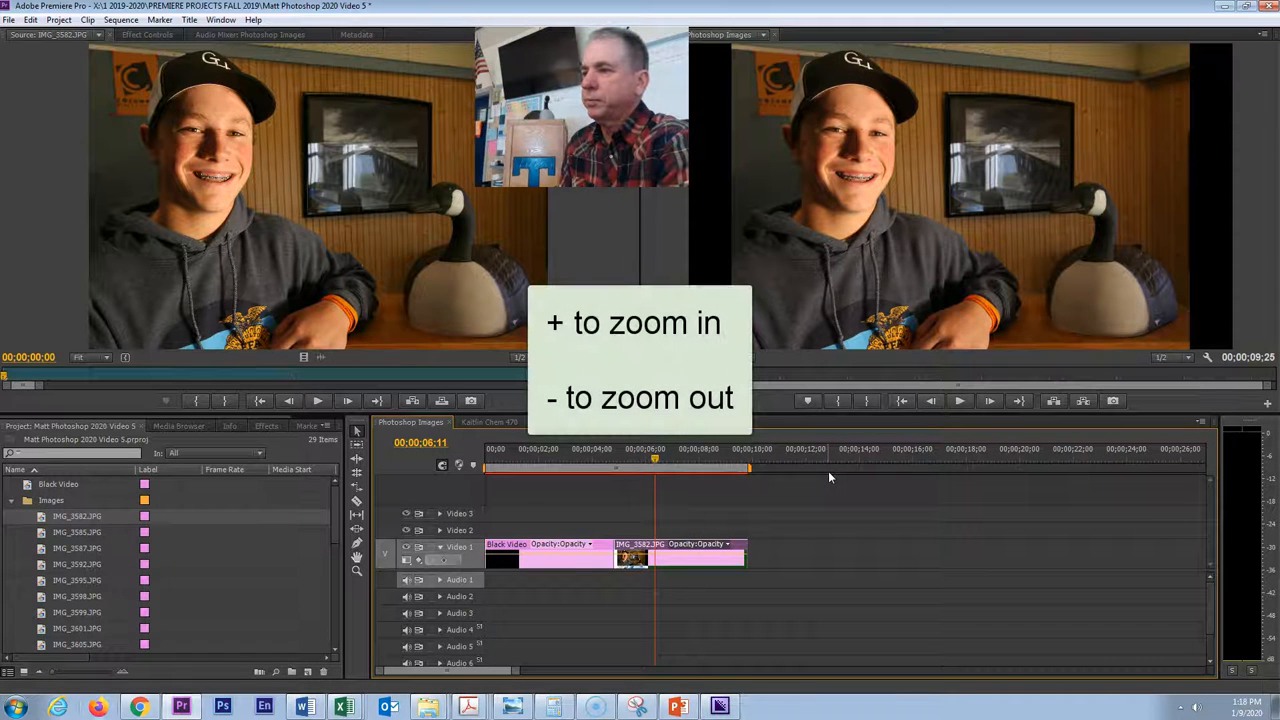
{"action": "key", "text": "minus"}
{"action": "key", "text": "minus"}
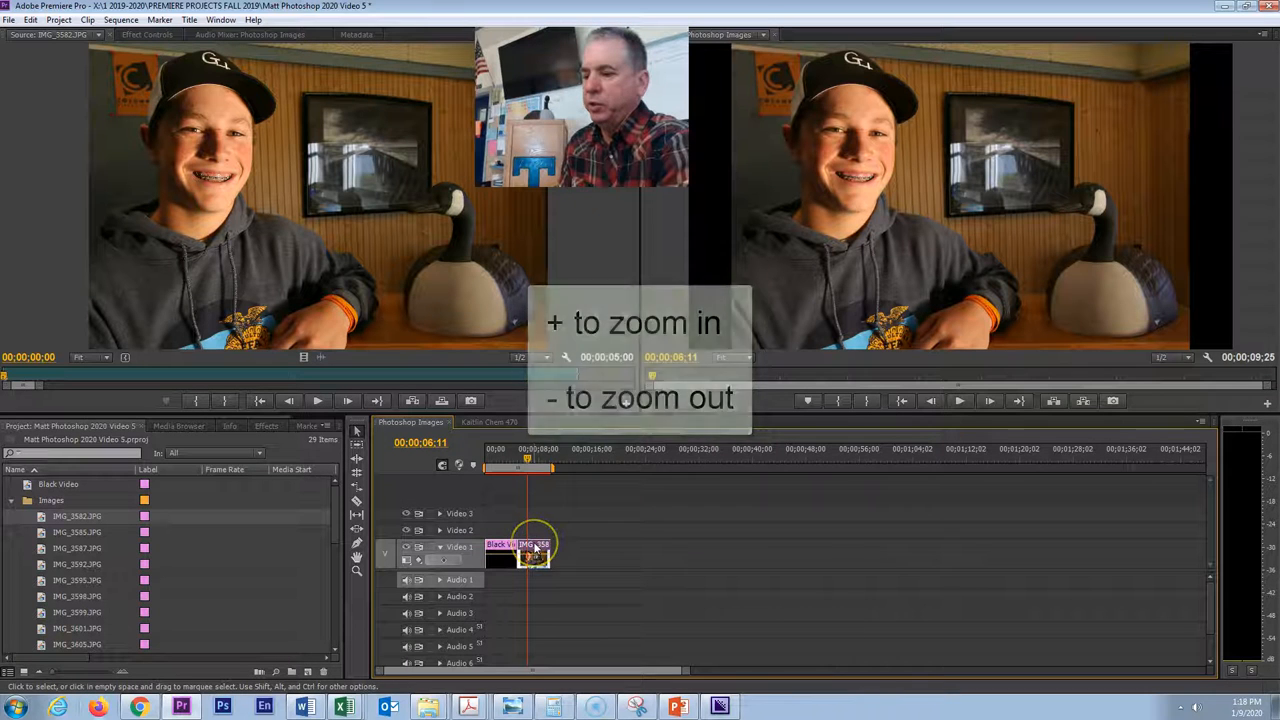
{"action": "key", "text": "equal"}
{"action": "key", "text": "equal"}
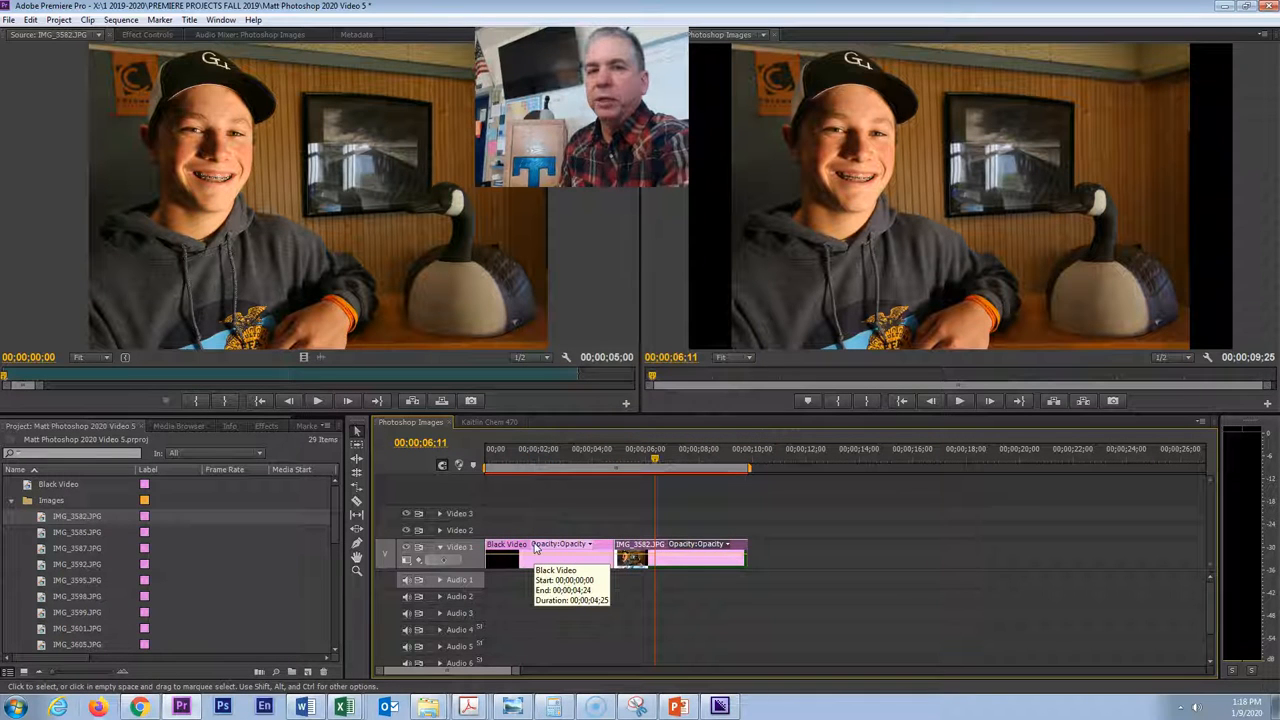
{"action": "key", "text": "minus"}
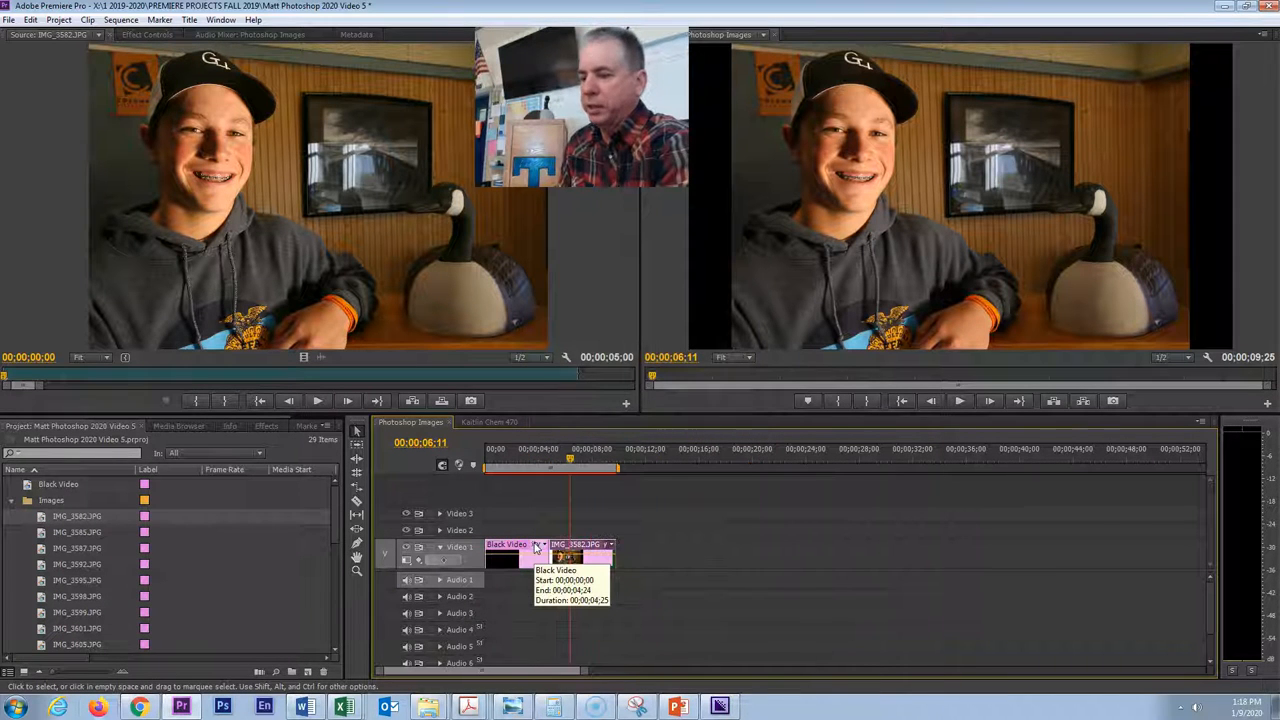
{"action": "key", "text": "equal"}
{"action": "key", "text": "equal"}
{"action": "key", "text": "minus"}
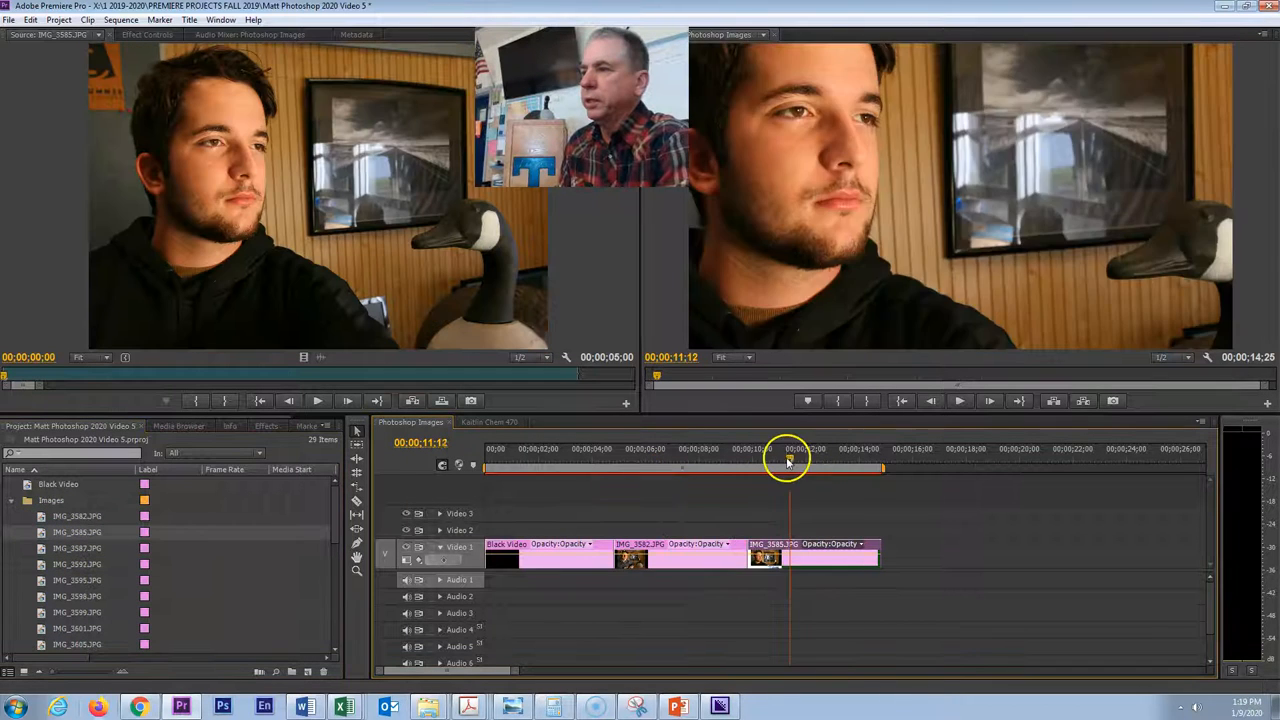
- Apply Scale to Frame Size to the IMG_3585.JPG clip on Video 1
{"action": "mouse_move", "coordinate": [786, 457]}
{"action": "left_mouse_down"}
{"action": "mouse_move", "coordinate": [877, 457]}
{"action": "mouse_move", "coordinate": [527, 470]}
{"action": "mouse_move", "coordinate": [784, 470]}
{"action": "left_mouse_up"}
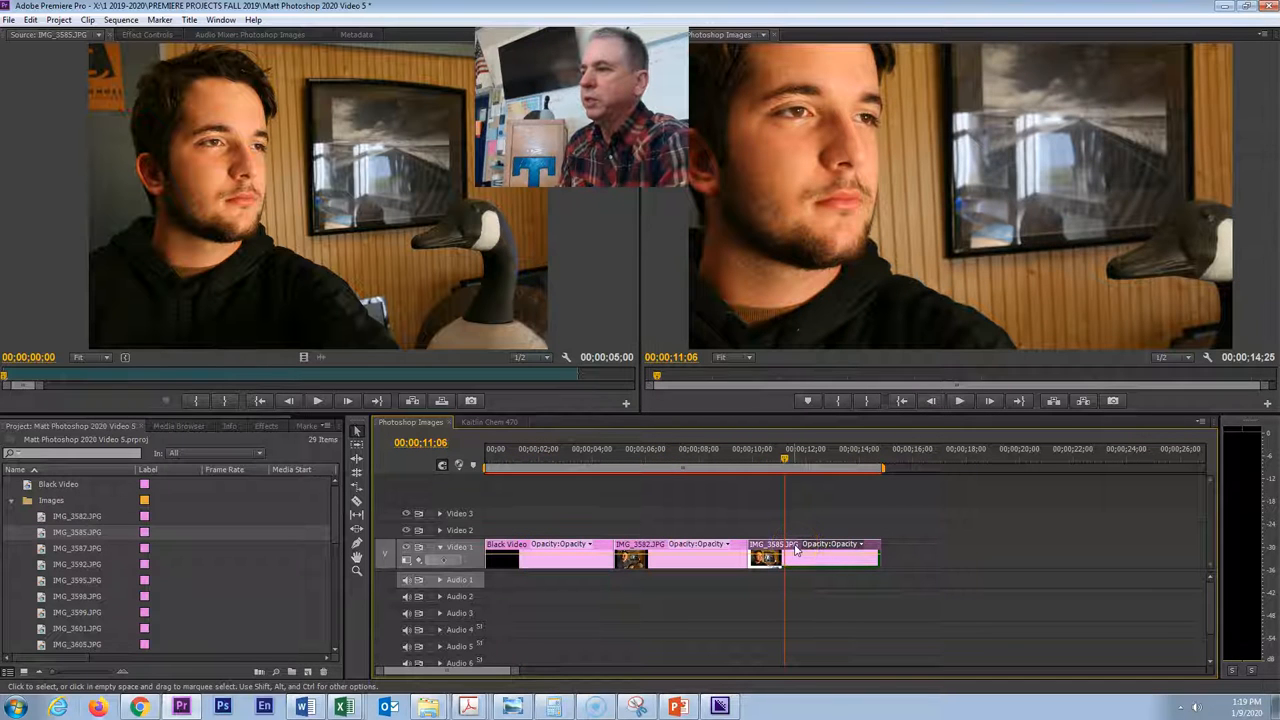
{"action": "right_click", "coordinate": [794, 548]}
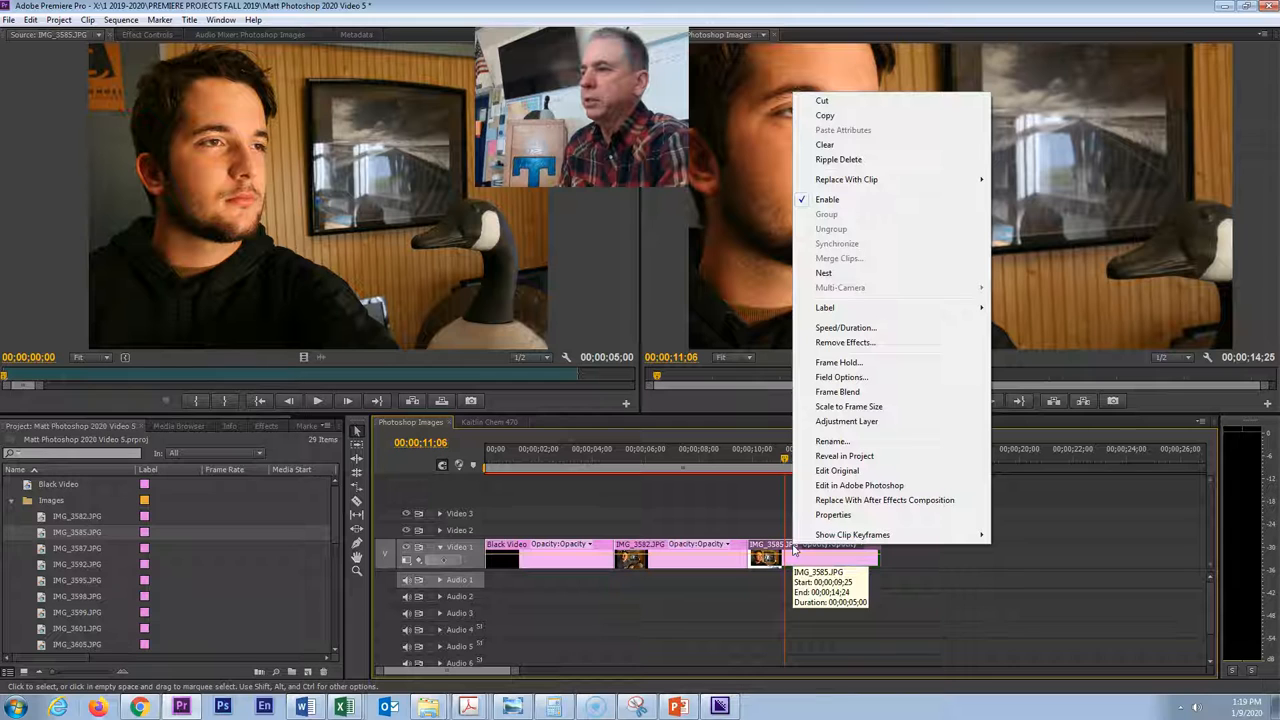
{"action": "left_click", "coordinate": [852, 410]}
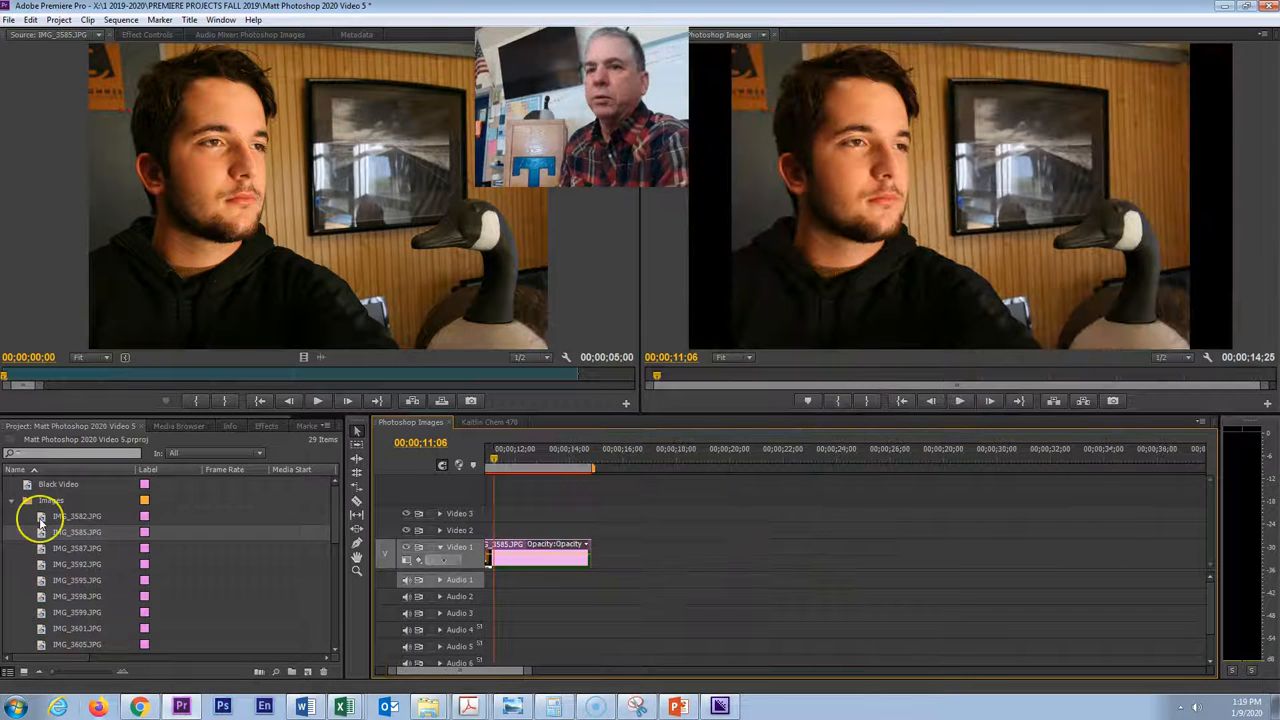
- Turn on thumbnails for the items listed in the project bin
{"action": "left_click", "coordinate": [41, 521]}
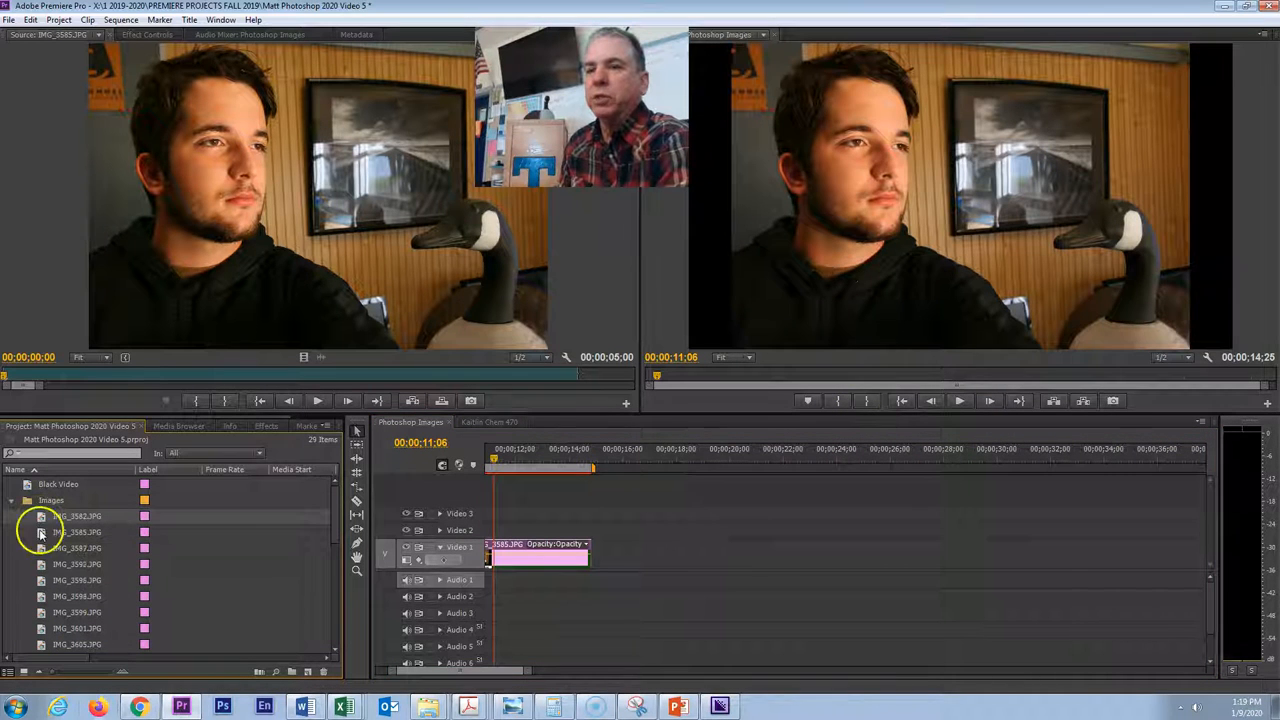
{"action": "left_click", "coordinate": [31, 504]}
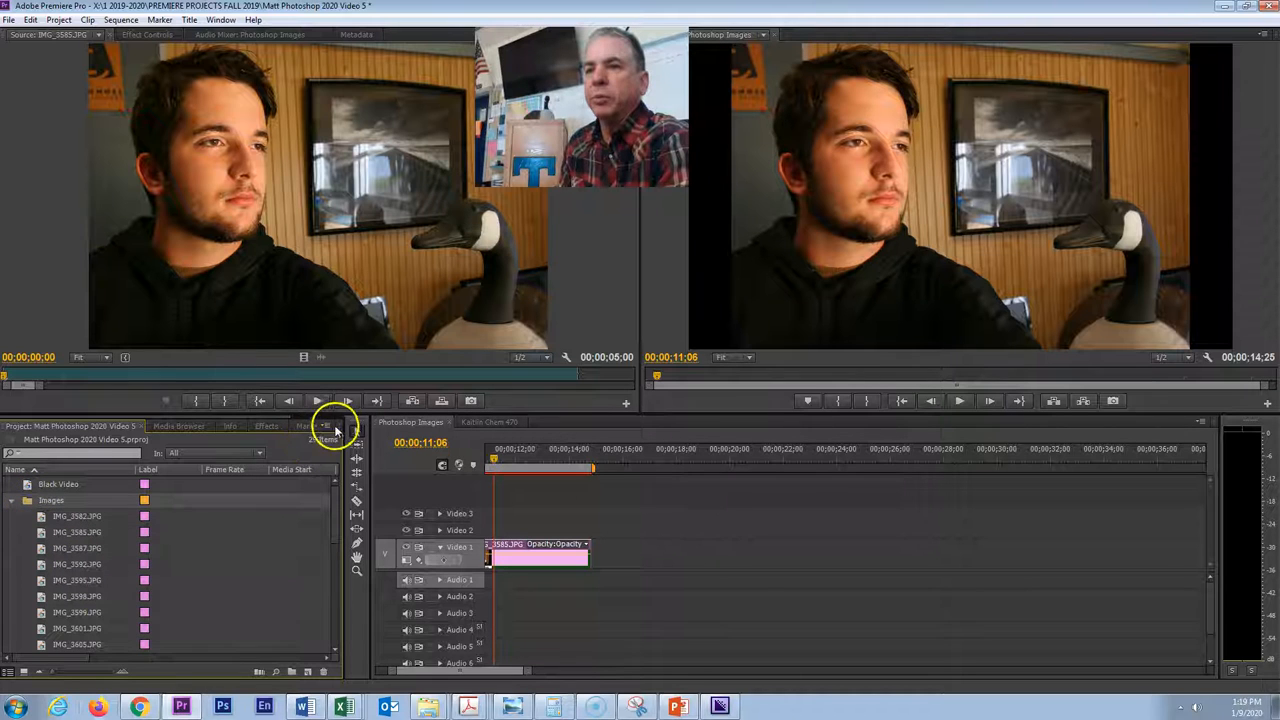
{"action": "left_click", "coordinate": [323, 427]}
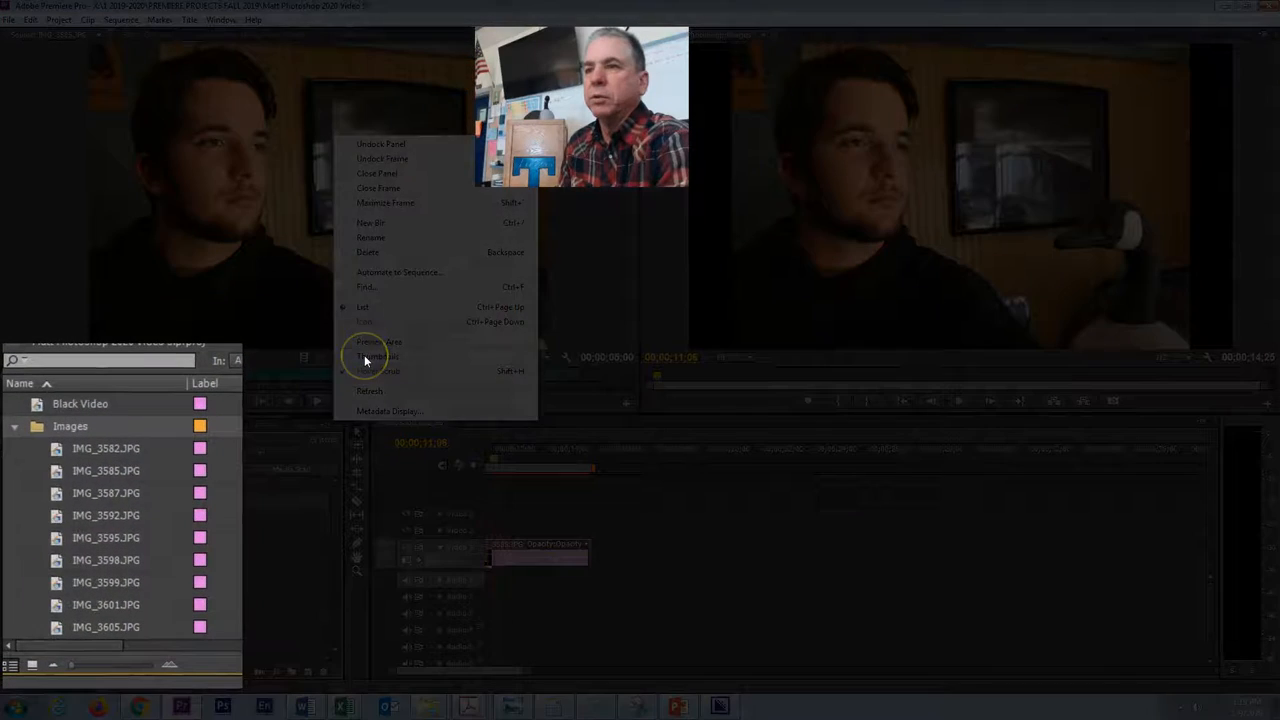
{"action": "left_click", "coordinate": [368, 356]}
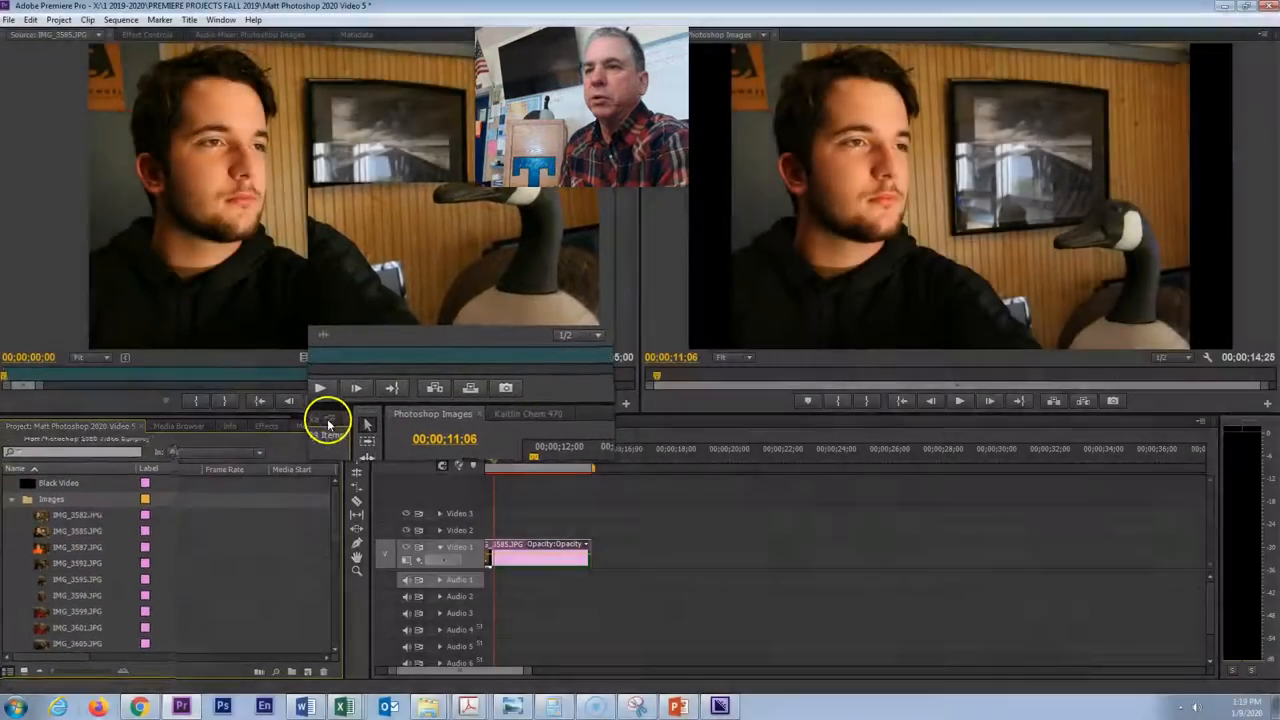
- Switch the project items to Icon view and open the Images bin in its own window
{"action": "left_click", "coordinate": [328, 421]}
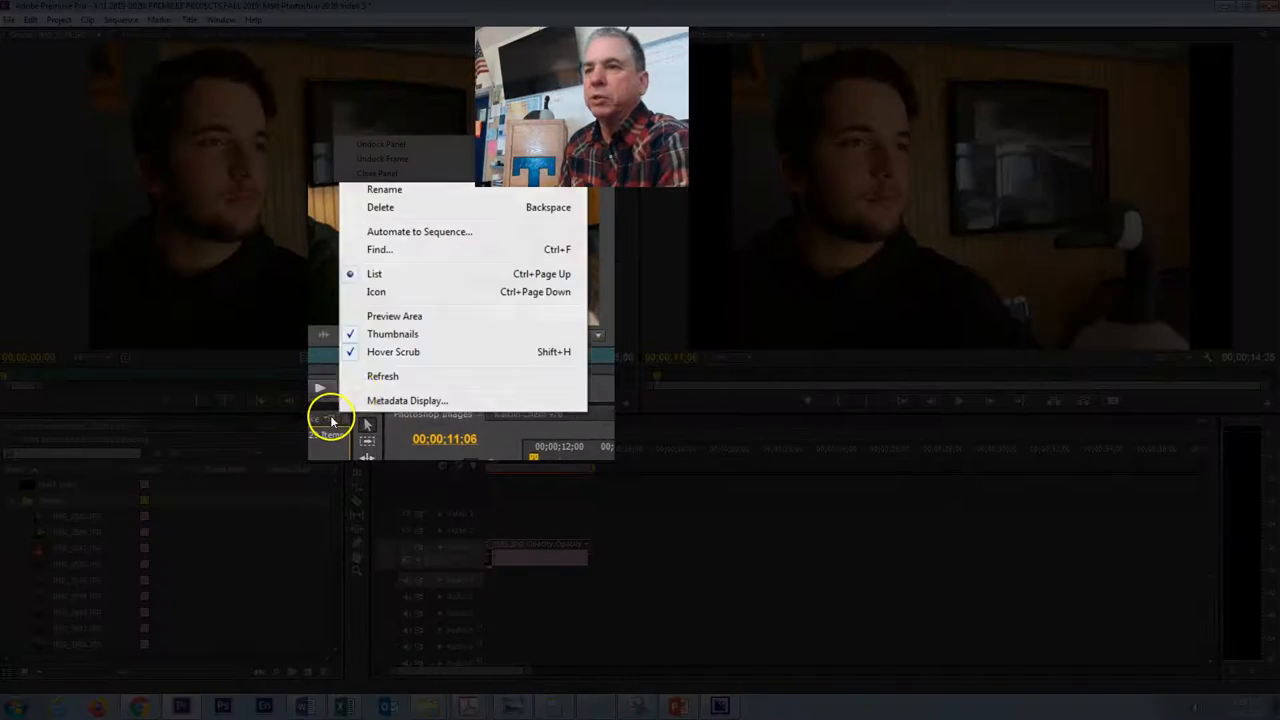
{"action": "left_click", "coordinate": [378, 291]}
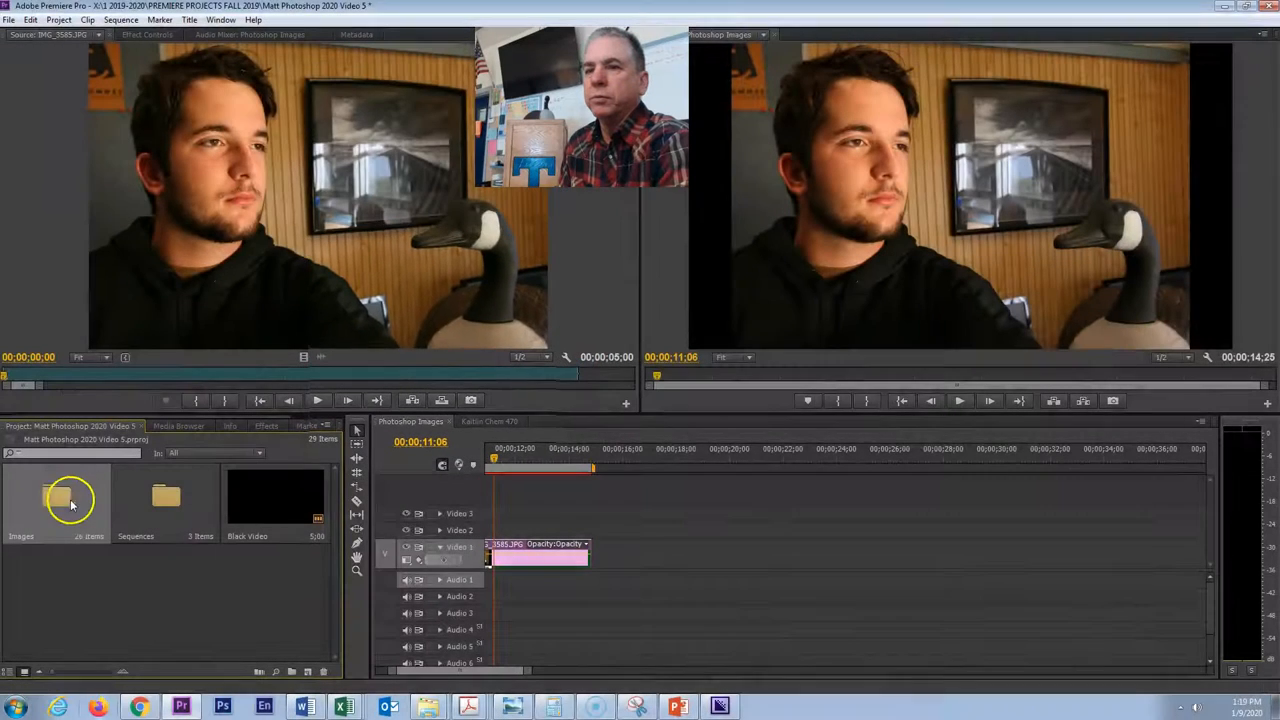
{"action": "double_click", "coordinate": [62, 497]}
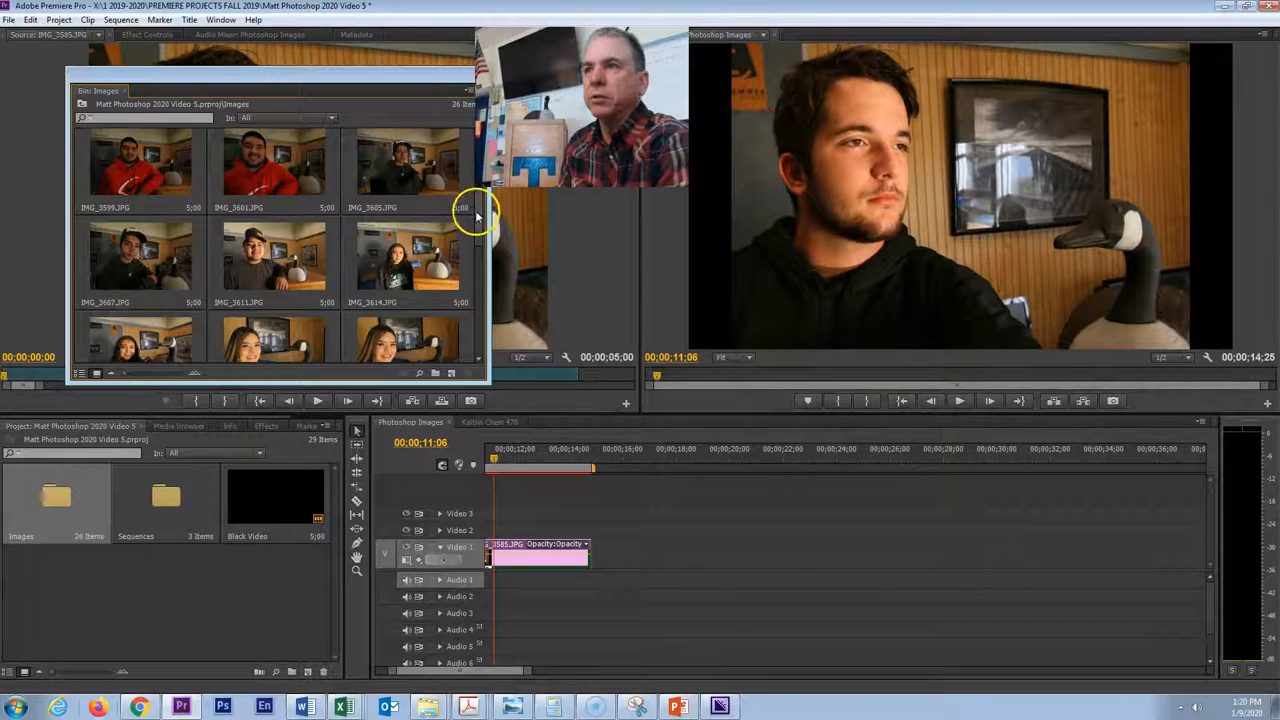
- Add IMG_3621.JPG and IMG_3645.JPG from the Images bin to Video 1, in that order, directly after the IMG_3585.JPG clip
{"action": "scroll", "coordinate": [475, 222], "scroll_direction": "down", "scroll_amount": 2}
{"action": "scroll", "coordinate": [477, 240], "scroll_direction": "down", "scroll_amount": 4}
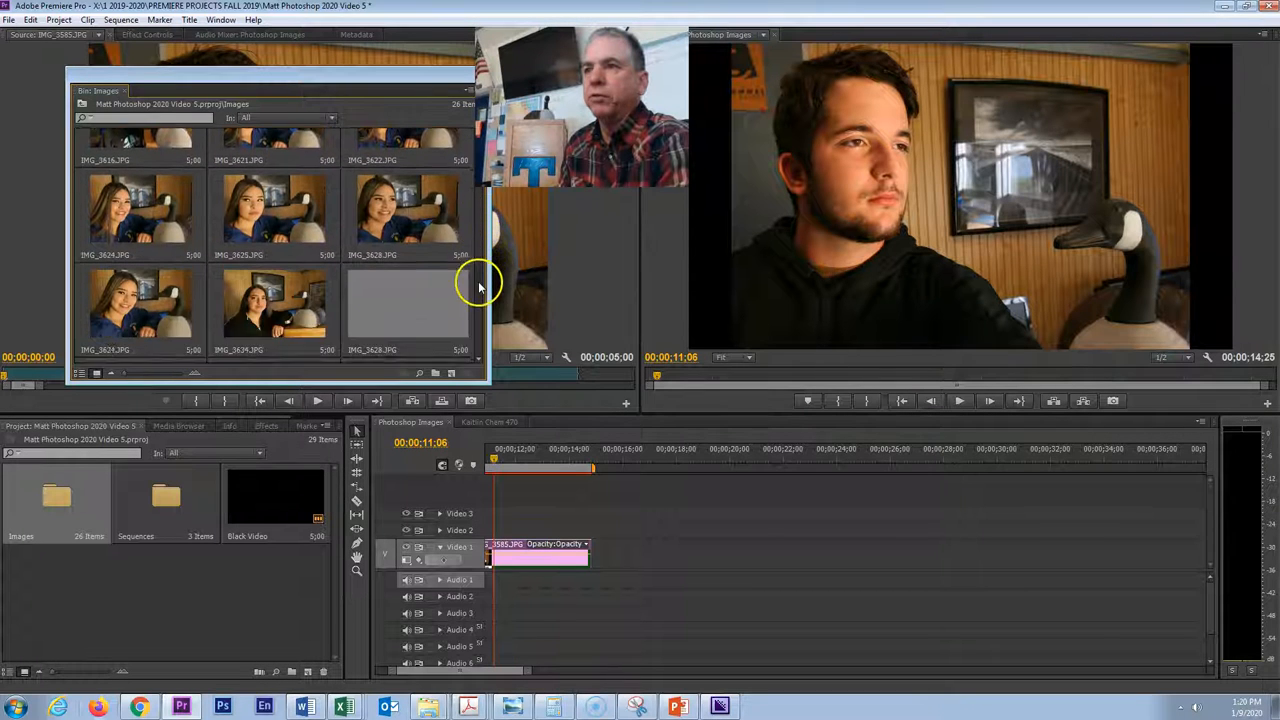
{"action": "scroll", "coordinate": [478, 310], "scroll_direction": "down", "scroll_amount": 2}
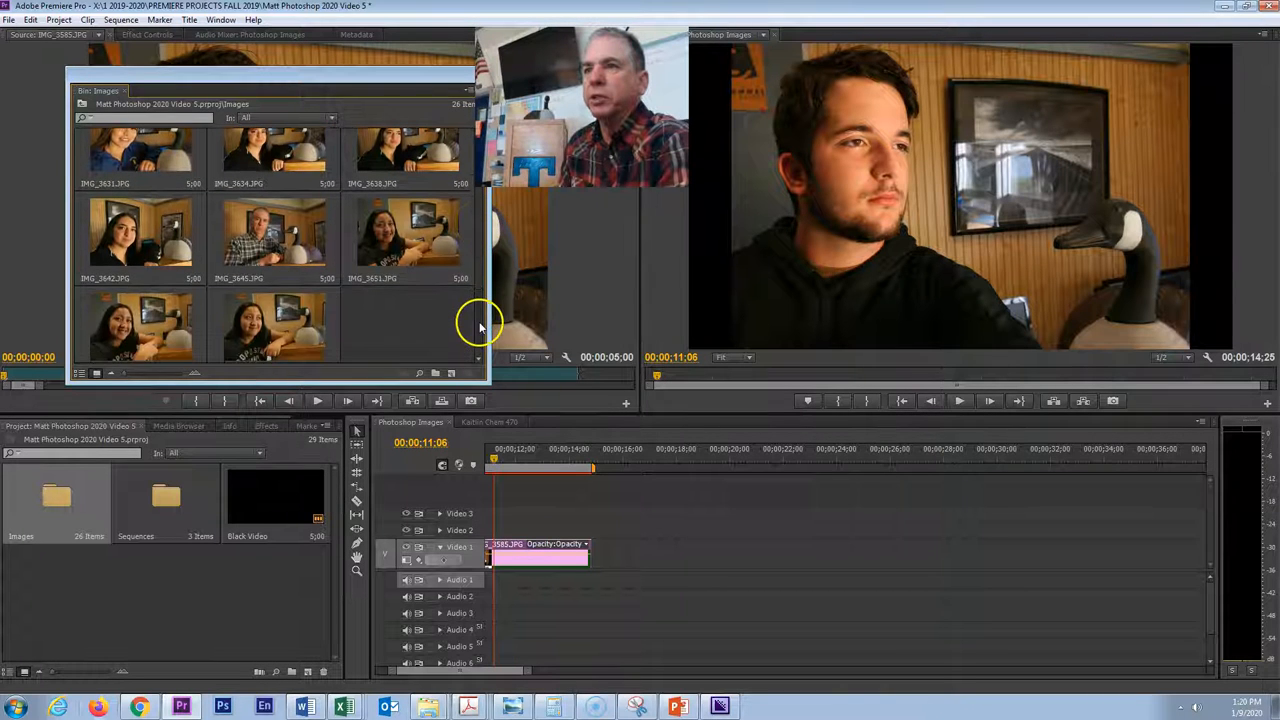
{"action": "scroll", "coordinate": [477, 300], "scroll_direction": "up", "scroll_amount": 4}
{"action": "scroll", "coordinate": [478, 270], "scroll_direction": "up", "scroll_amount": 2}
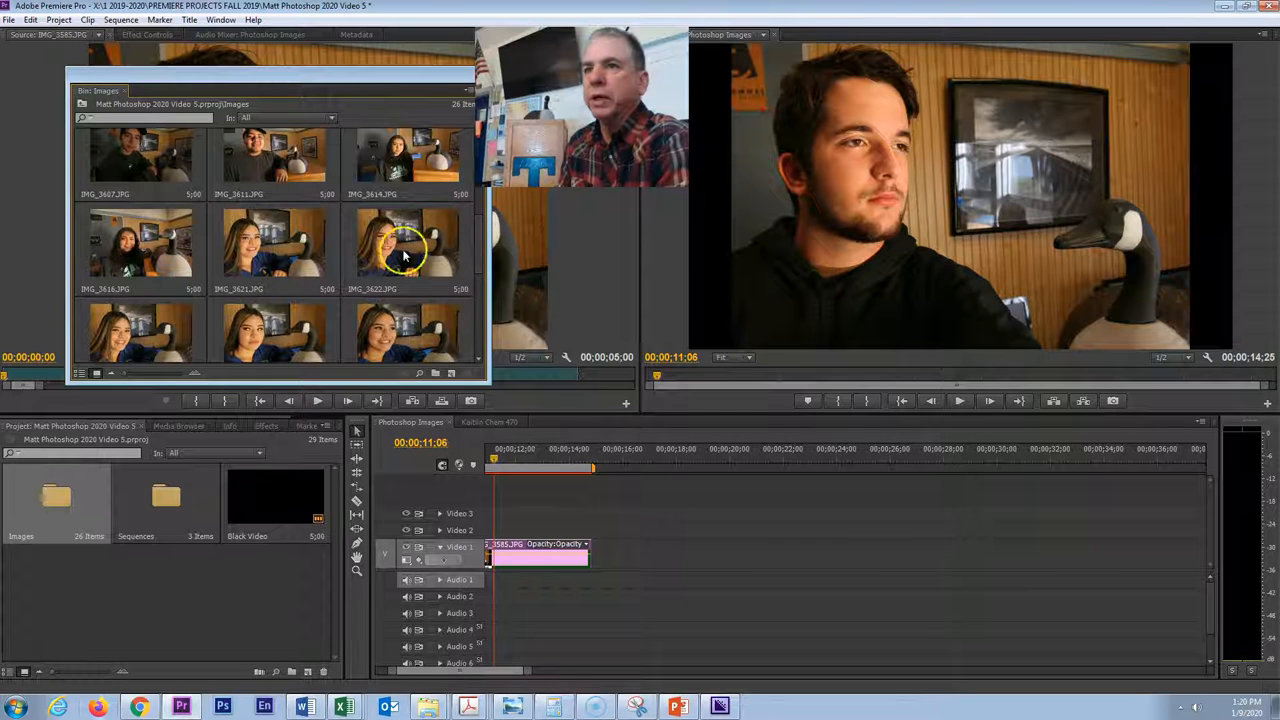
{"action": "left_click", "coordinate": [265, 243]}
{"action": "left_click_drag", "start_coordinate": [265, 243], "coordinate": [600, 551]}
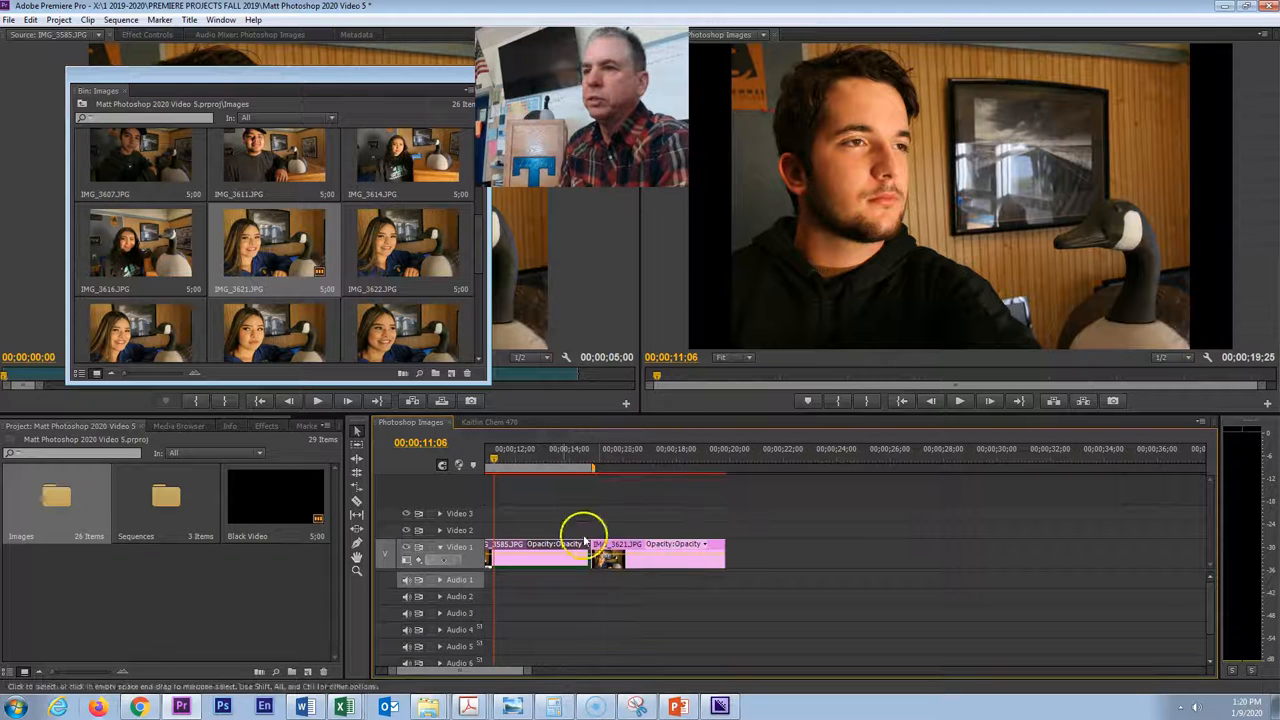
{"action": "left_click_drag", "start_coordinate": [480, 249], "coordinate": [480, 322]}
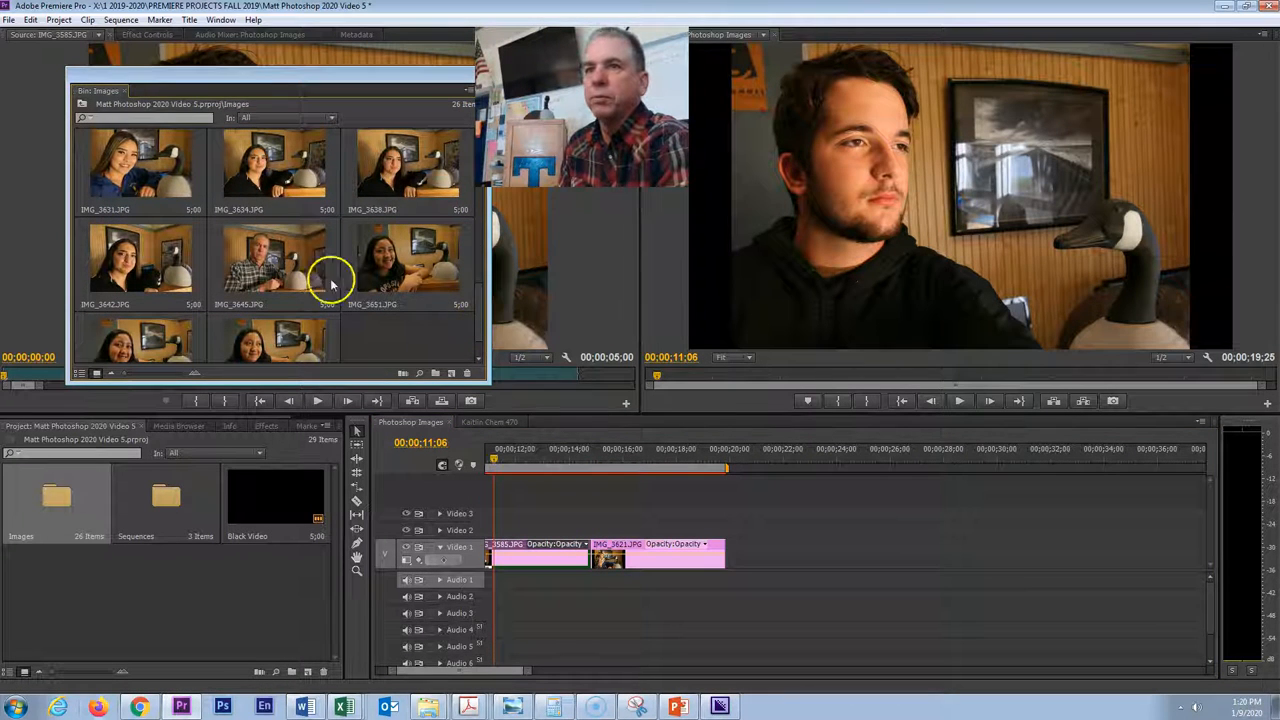
{"action": "left_click_drag", "start_coordinate": [263, 263], "coordinate": [731, 551]}
- Park the IMG_3582.JPG clip on Video 3 near the 12-second mark and move IMG_3585.JPG directly after Black Video on Video 1
{"action": "left_click_drag", "start_coordinate": [490, 673], "coordinate": [459, 673]}
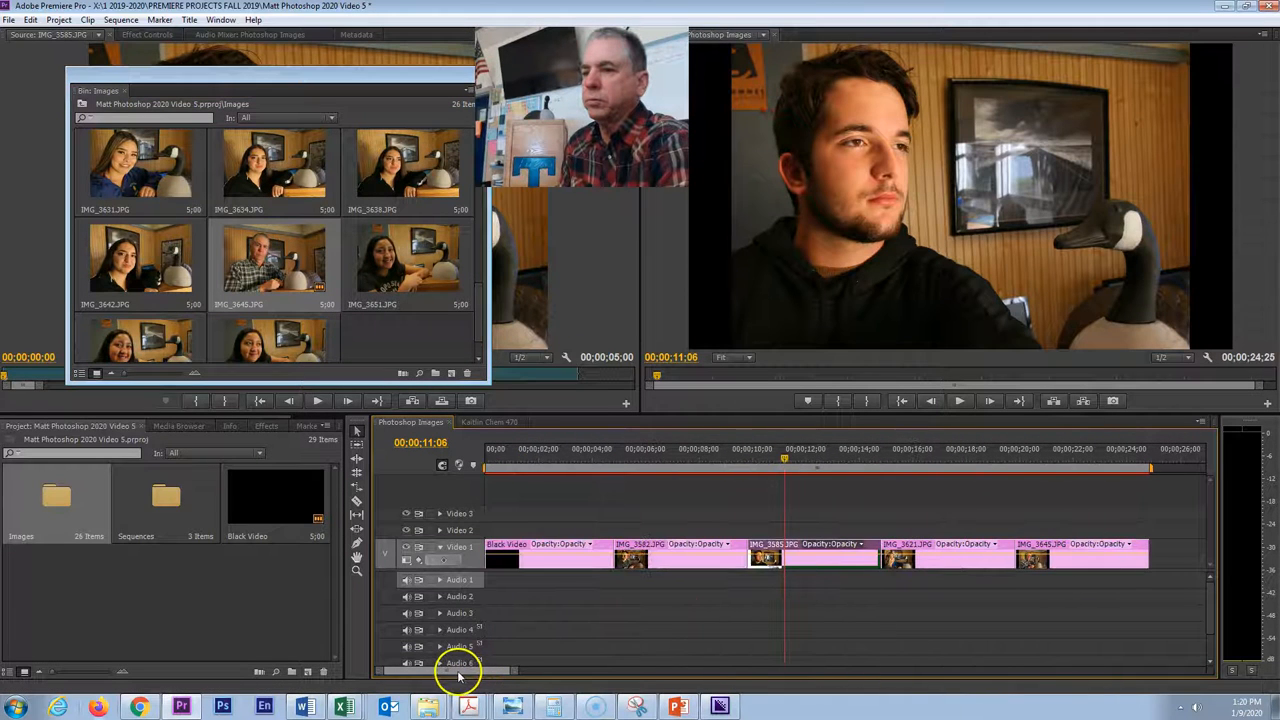
{"action": "left_click", "coordinate": [647, 551]}
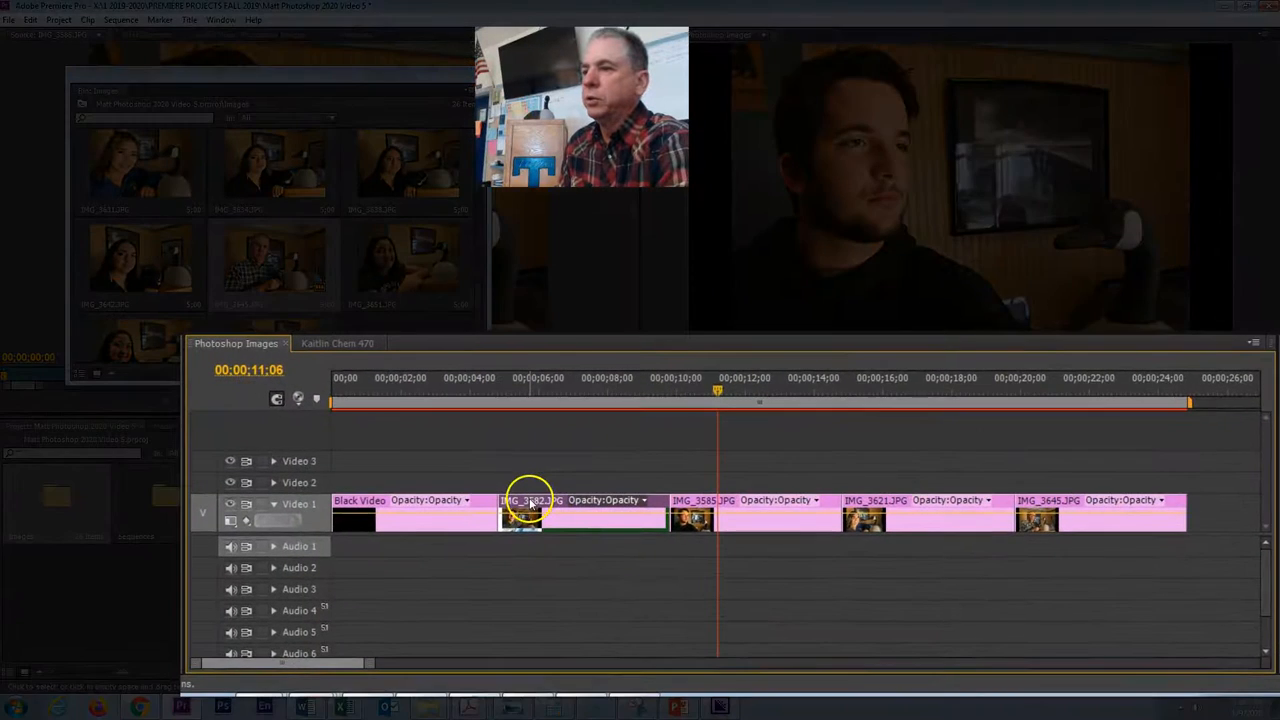
{"action": "left_click_drag", "start_coordinate": [640, 544], "coordinate": [643, 542]}
{"action": "left_click_drag", "start_coordinate": [535, 488], "coordinate": [769, 462]}
{"action": "left_click_drag", "start_coordinate": [705, 500], "coordinate": [523, 490]}
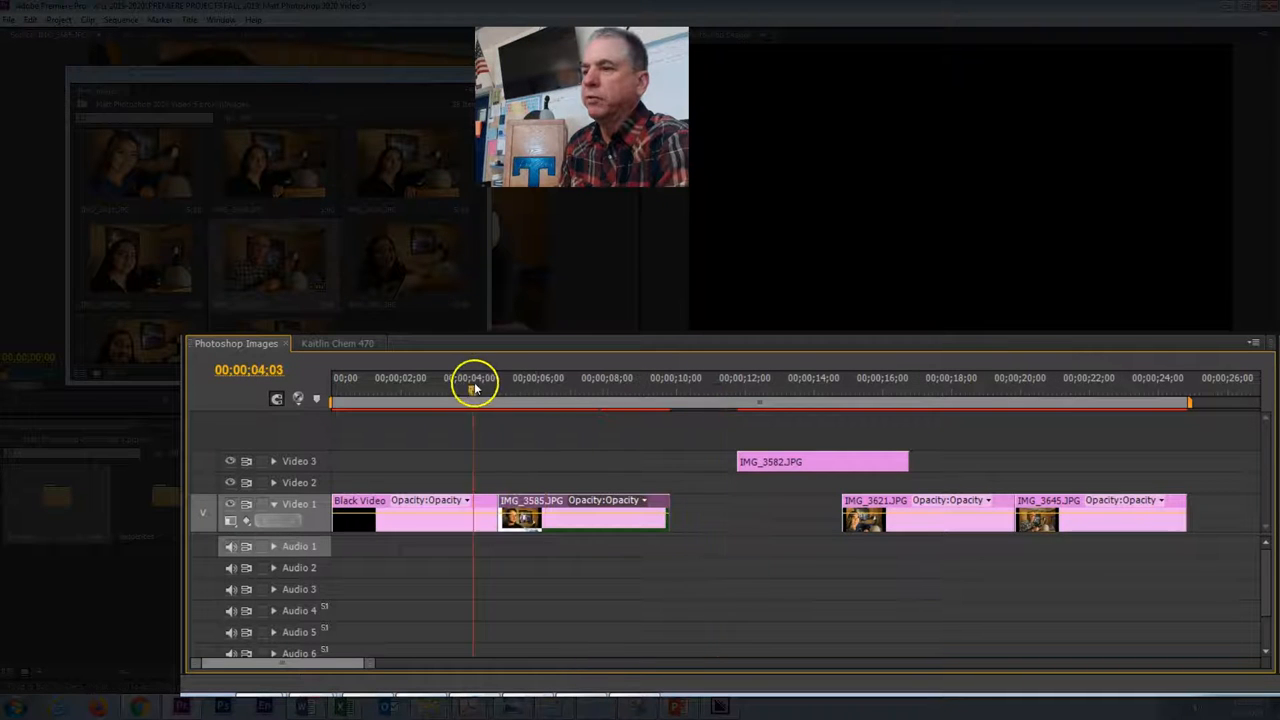
- Move IMG_3621.JPG directly after IMG_3585.JPG and place IMG_3582.JPG from Video 3 into the Video 1 gap before IMG_3645.JPG
{"action": "left_click", "coordinate": [555, 400]}
{"action": "left_click_drag", "start_coordinate": [873, 500], "coordinate": [708, 508]}
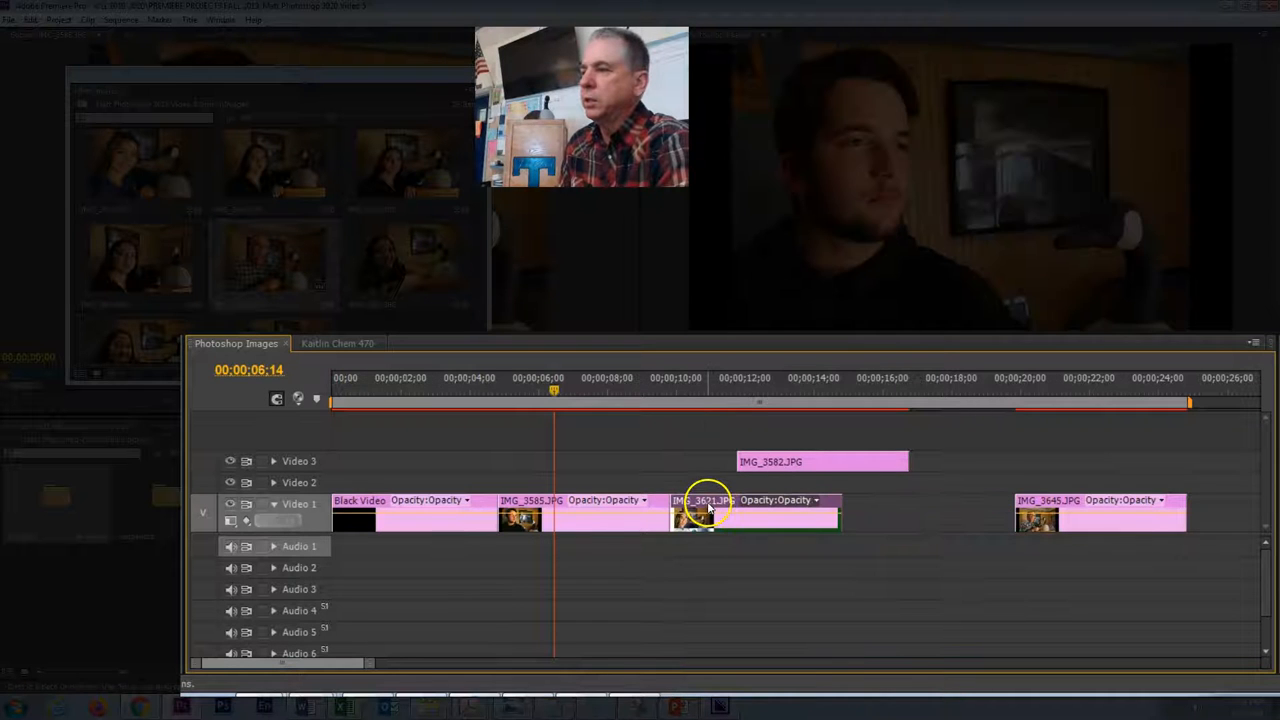
{"action": "left_click_drag", "start_coordinate": [840, 462], "coordinate": [950, 512]}
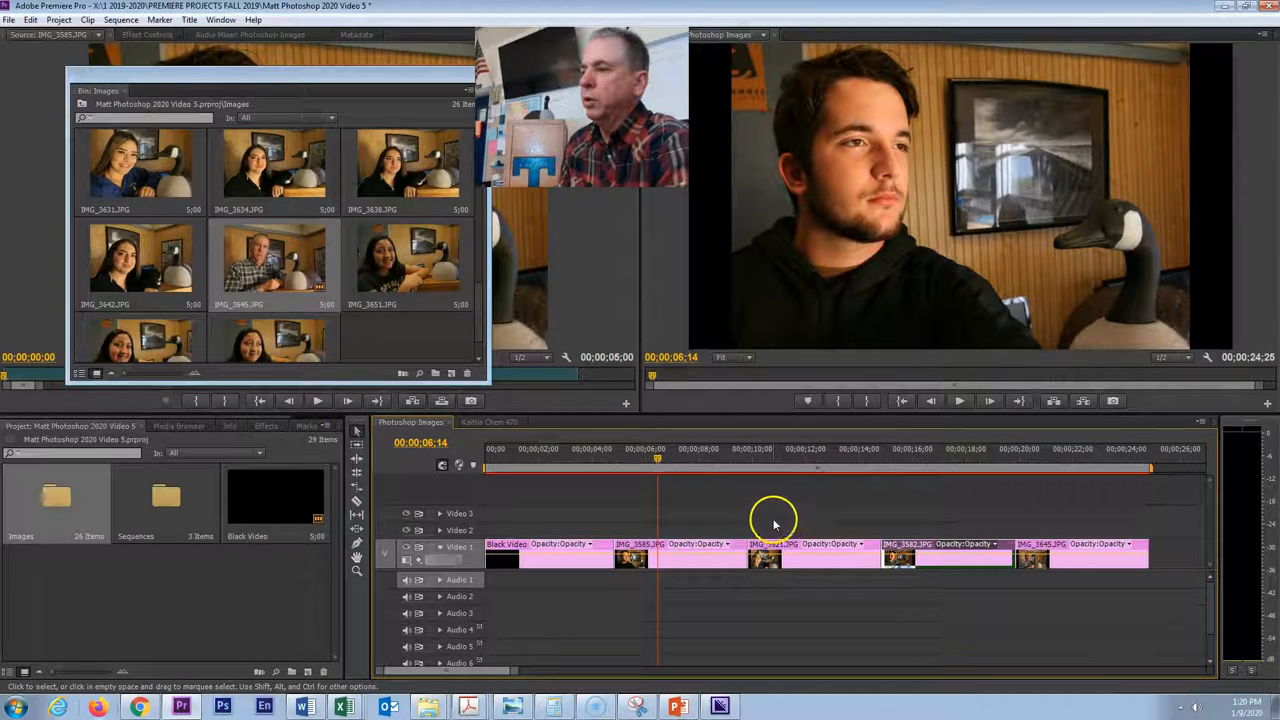
- Lower the opacity of the IMG_3621.JPG clip, check the darkened frame at 00;00;12;09, and restore full opacity
{"action": "left_click_drag", "start_coordinate": [762, 527], "coordinate": [1080, 586]}
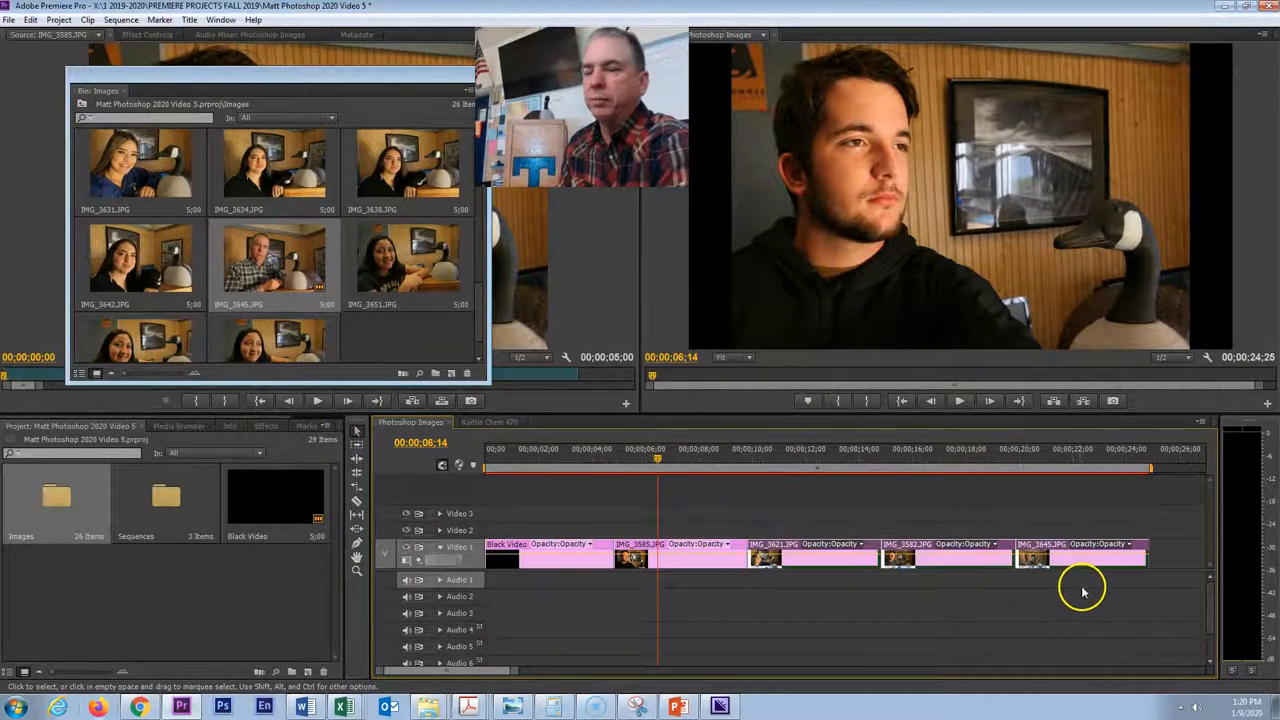
{"action": "left_click_drag", "start_coordinate": [790, 549], "coordinate": [843, 555]}
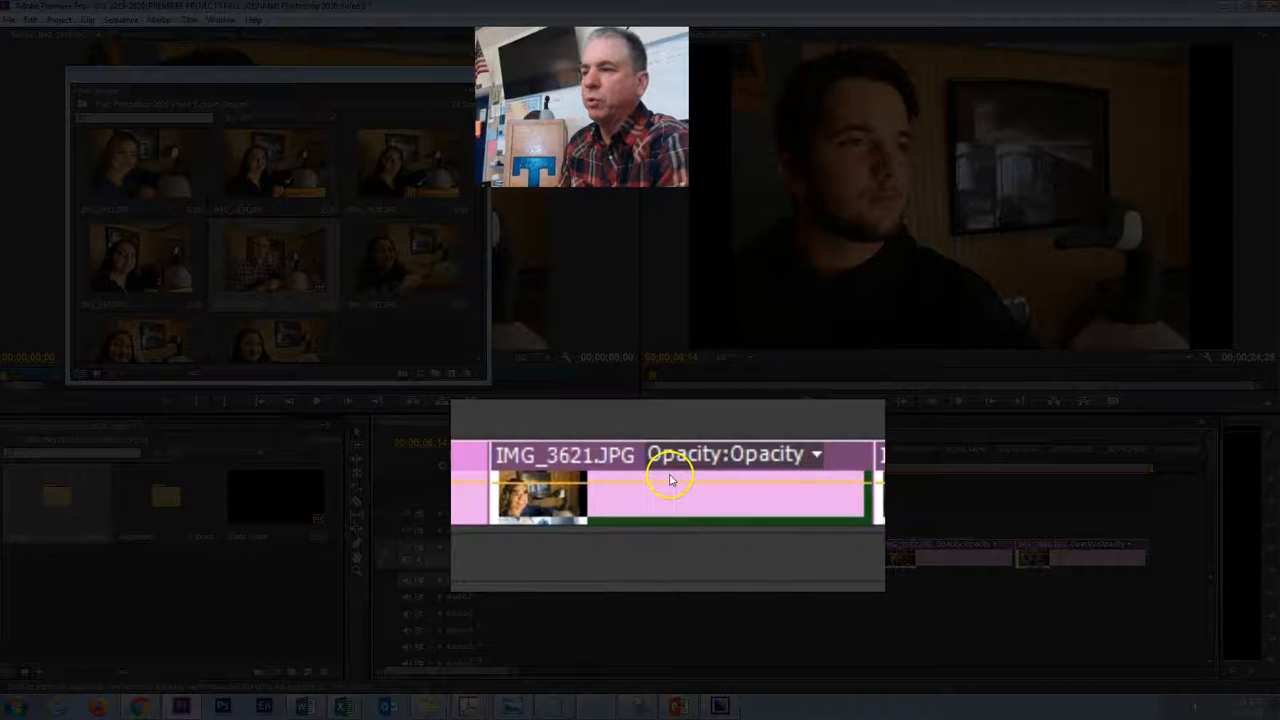
{"action": "left_click", "coordinate": [664, 482]}
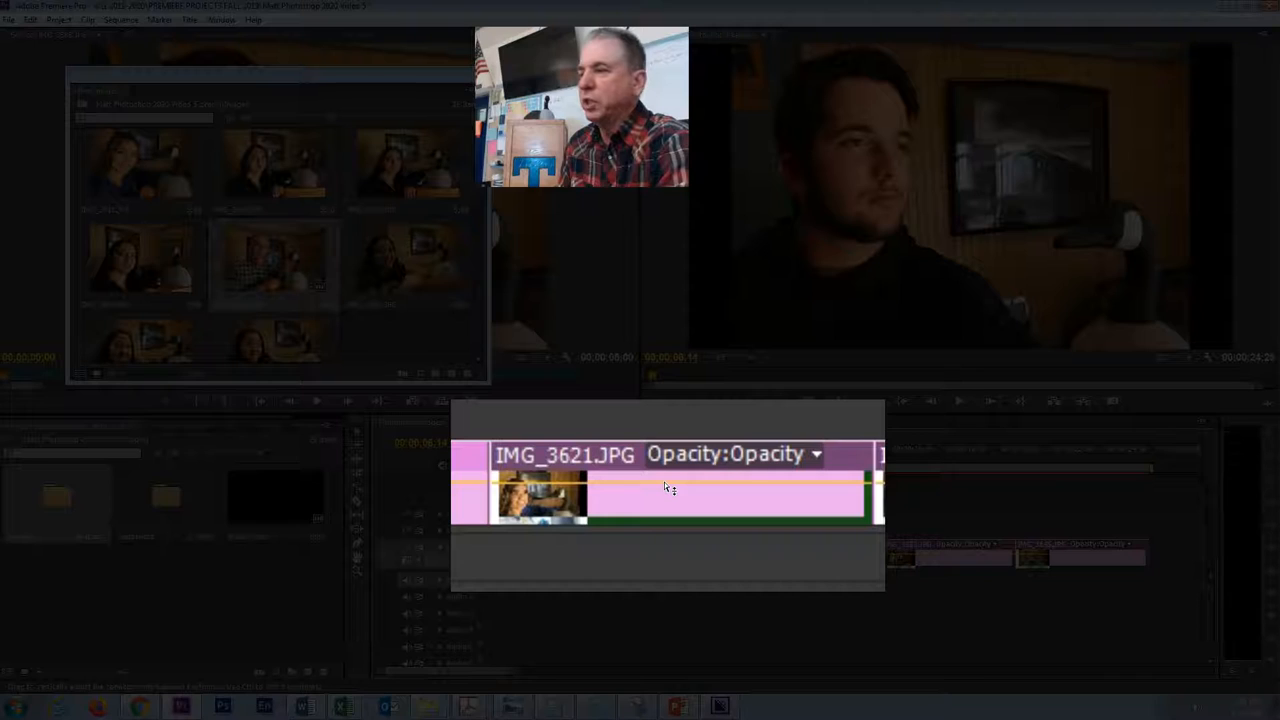
{"action": "left_click_drag", "start_coordinate": [664, 482], "coordinate": [667, 503]}
{"action": "left_click", "coordinate": [814, 458]}
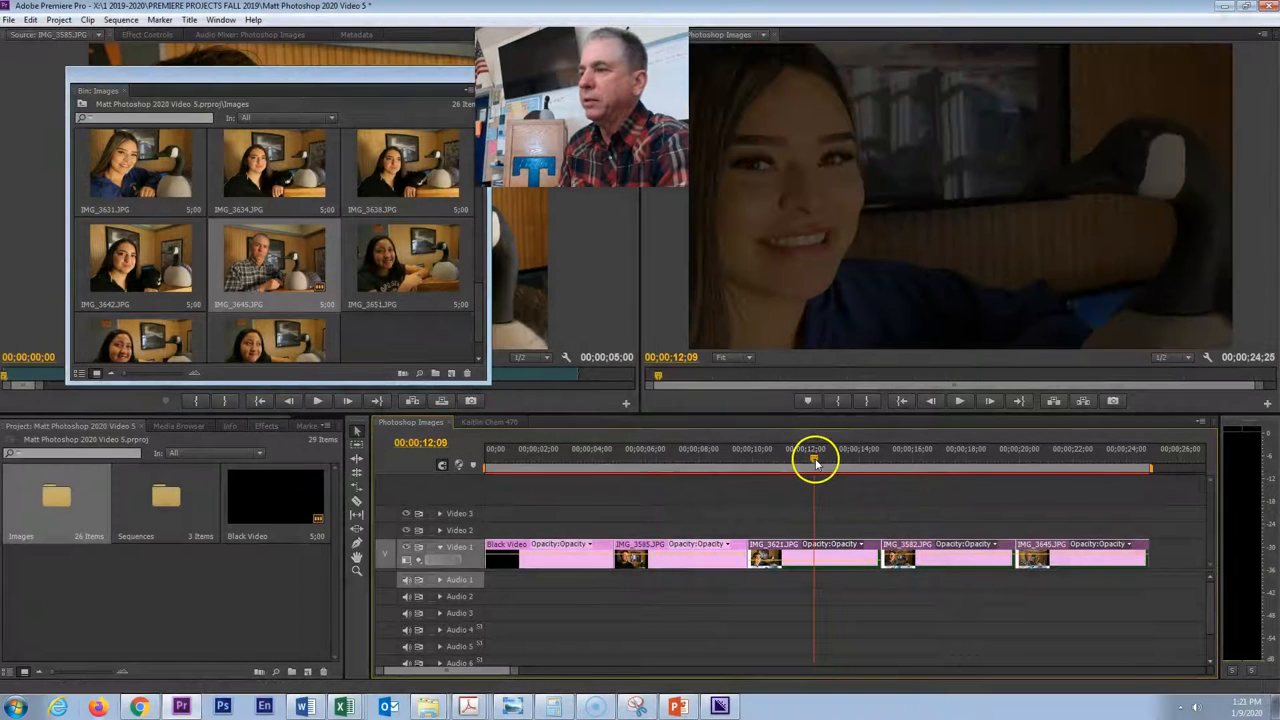
{"action": "left_click_drag", "start_coordinate": [823, 559], "coordinate": [823, 537]}
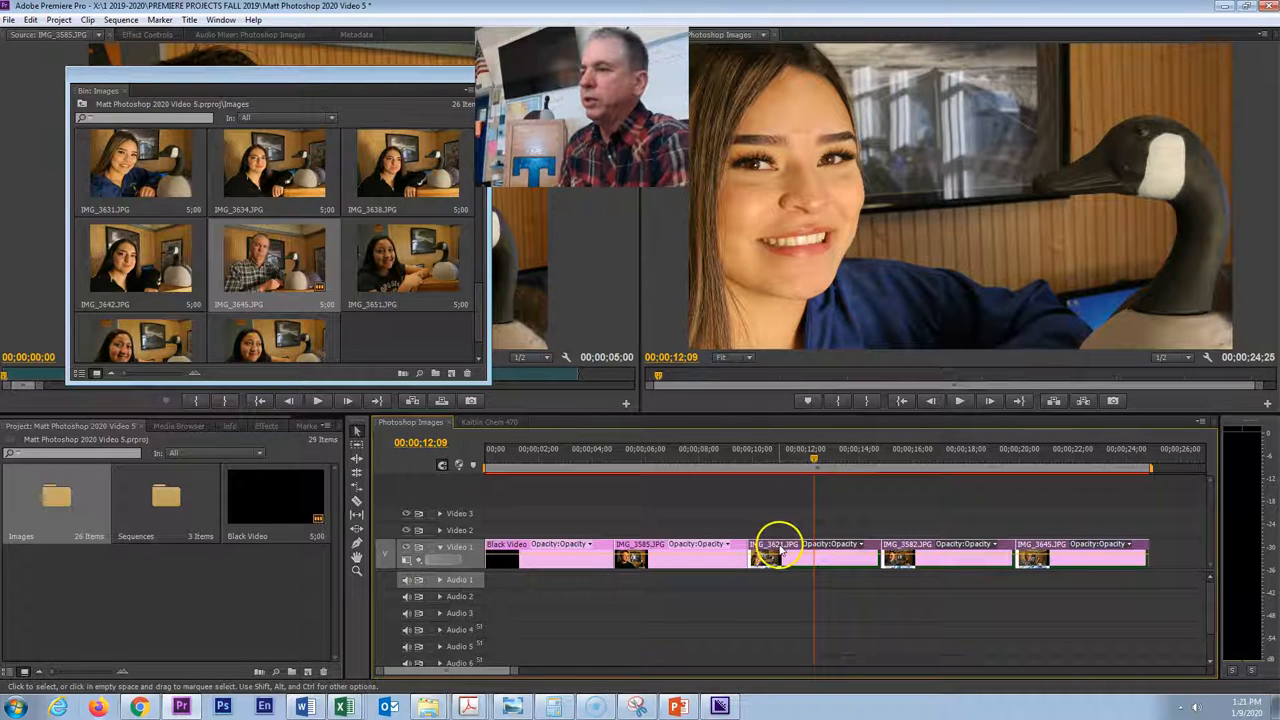
- Reorder the images on Video 1 after Black Video to IMG_3582.JPG, IMG_3645.JPG, IMG_3585.JPG and IMG_3621.JPG
{"action": "mouse_move", "coordinate": [785, 547]}
{"action": "left_mouse_down"}
{"action": "mouse_move", "coordinate": [797, 526]}
{"action": "mouse_move", "coordinate": [803, 553]}
{"action": "mouse_move", "coordinate": [784, 554]}
{"action": "left_mouse_up"}
{"action": "left_click_drag", "start_coordinate": [676, 522], "coordinate": [808, 587]}
{"action": "mouse_move", "coordinate": [663, 545]}
{"action": "left_mouse_down"}
{"action": "mouse_move", "coordinate": [950, 518]}
{"action": "mouse_move", "coordinate": [806, 543]}
{"action": "mouse_move", "coordinate": [652, 545]}
{"action": "left_mouse_up"}
{"action": "left_click_drag", "start_coordinate": [886, 505], "coordinate": [1137, 551]}
{"action": "left_click_drag", "start_coordinate": [928, 516], "coordinate": [905, 550]}
{"action": "left_click_drag", "start_coordinate": [871, 457], "coordinate": [907, 468]}
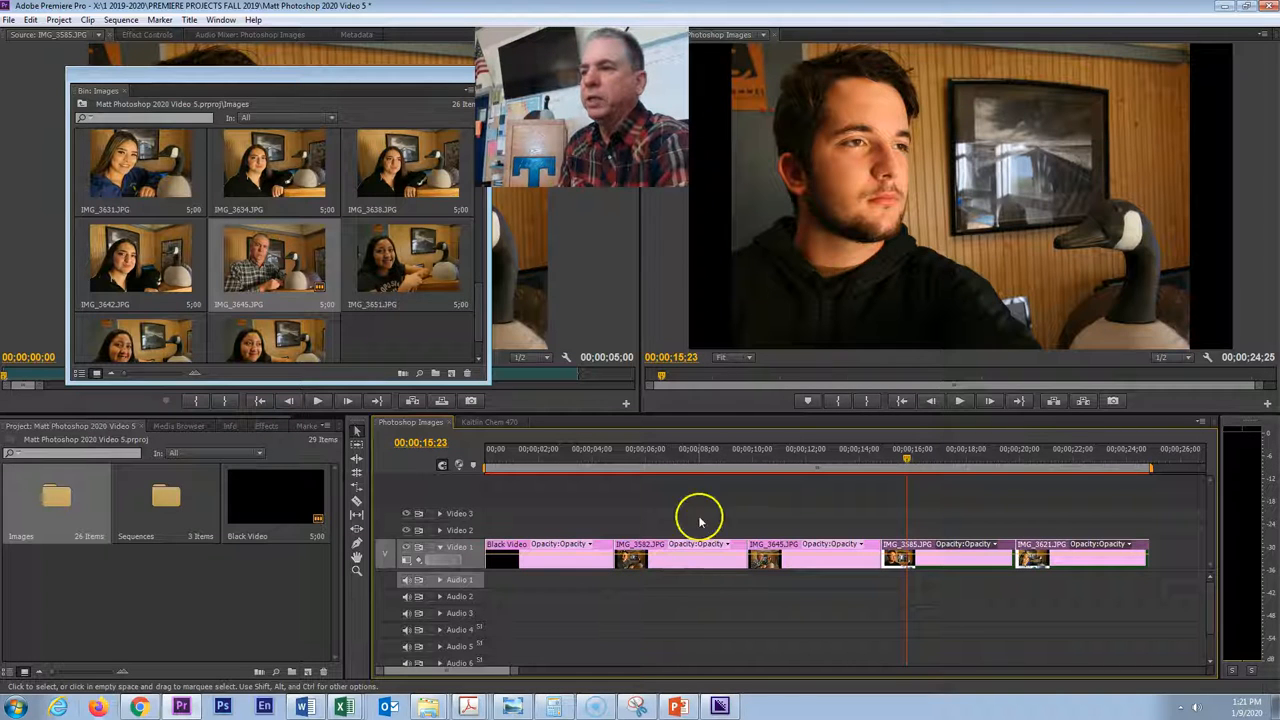
- Preview the reordered images and apply Scale to Frame Size to the IMG_3645.JPG clip on Video 1
{"action": "left_click", "coordinate": [654, 459]}
{"action": "left_click", "coordinate": [809, 472]}
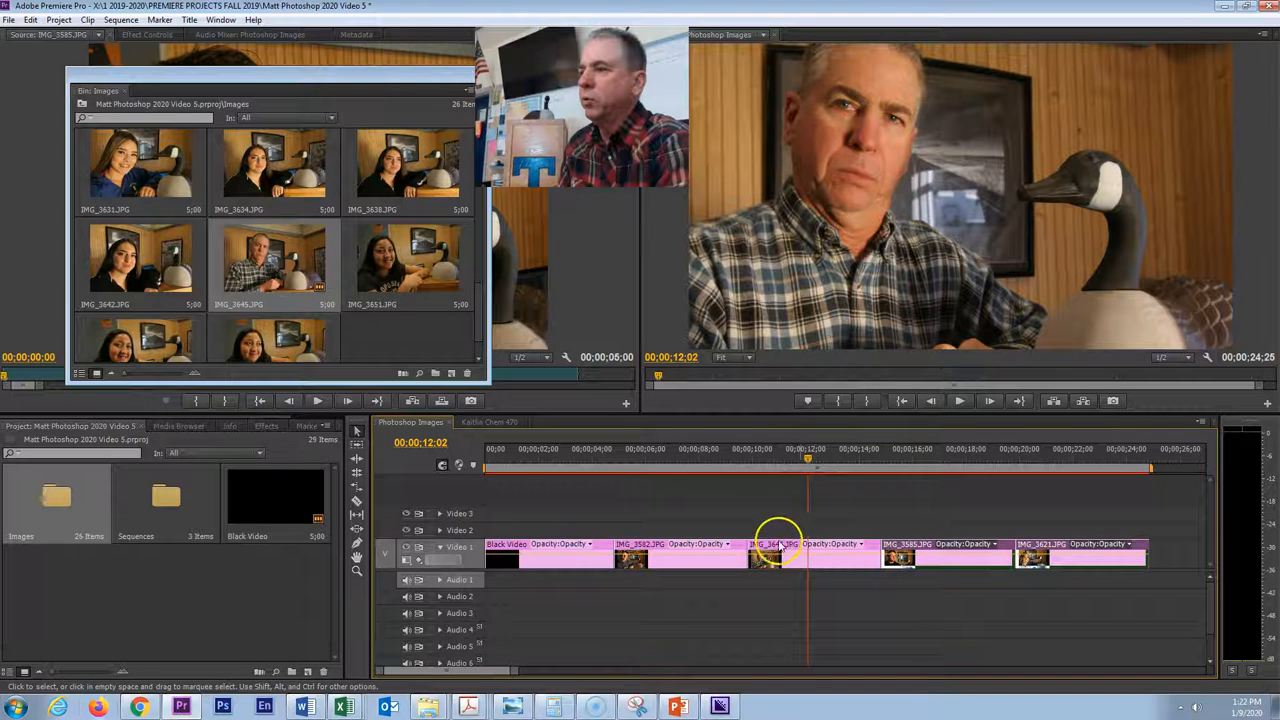
{"action": "left_click", "coordinate": [773, 549]}
{"action": "right_click", "coordinate": [773, 549]}
{"action": "left_click", "coordinate": [858, 404]}
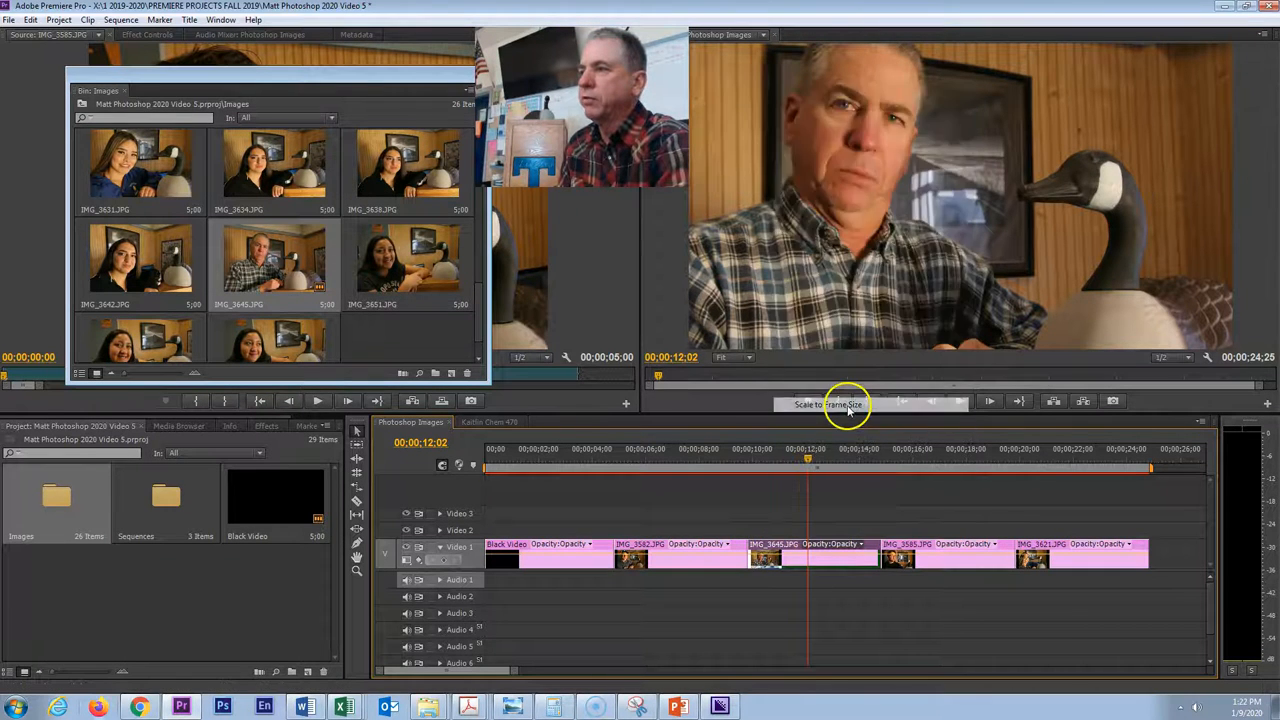
- Check the framing of IMG_3585.JPG and apply Scale to Frame Size to the IMG_3621.JPG clip at the end of Video 1
{"action": "left_click", "coordinate": [943, 460]}
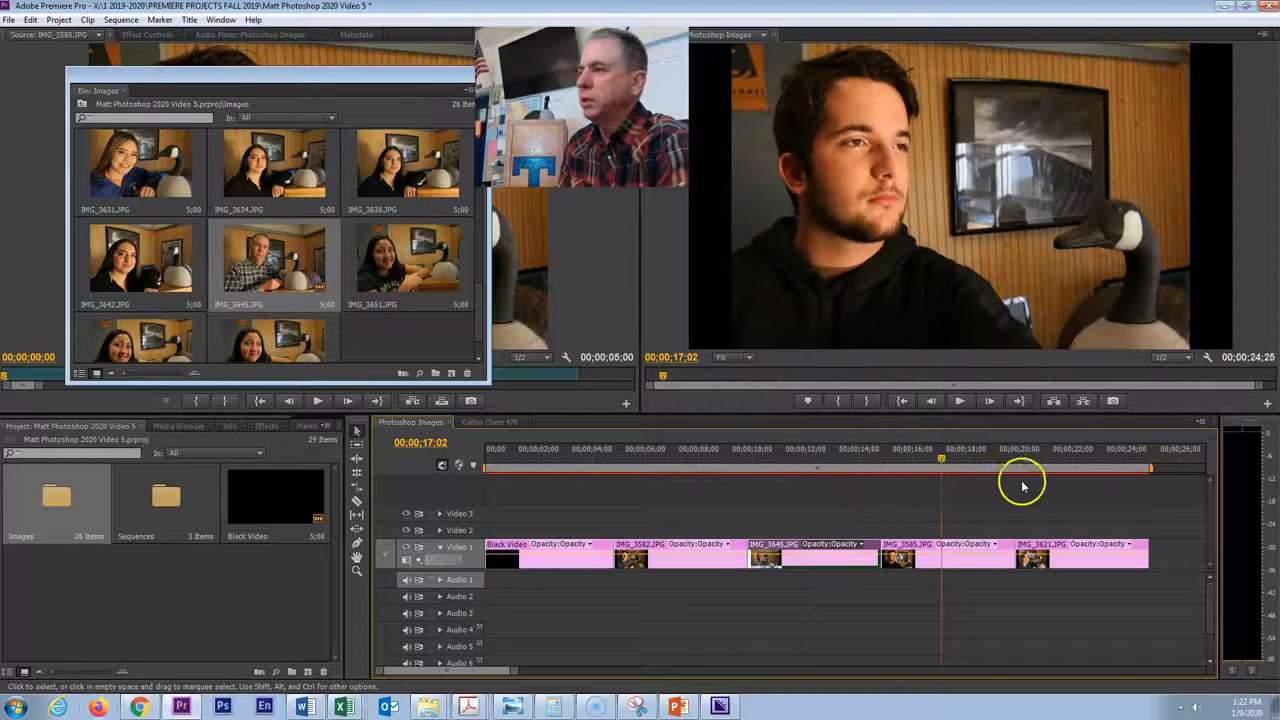
{"action": "left_click", "coordinate": [1071, 460]}
{"action": "left_click", "coordinate": [1036, 548]}
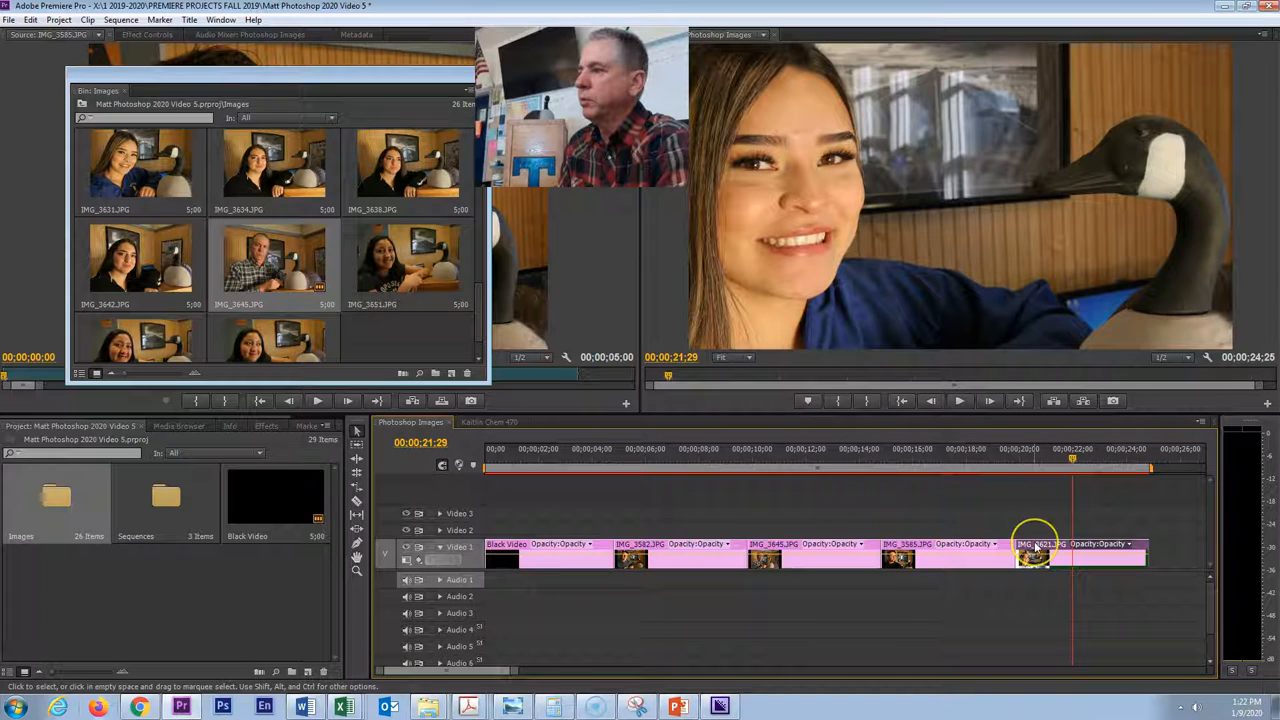
{"action": "right_click", "coordinate": [1036, 548]}
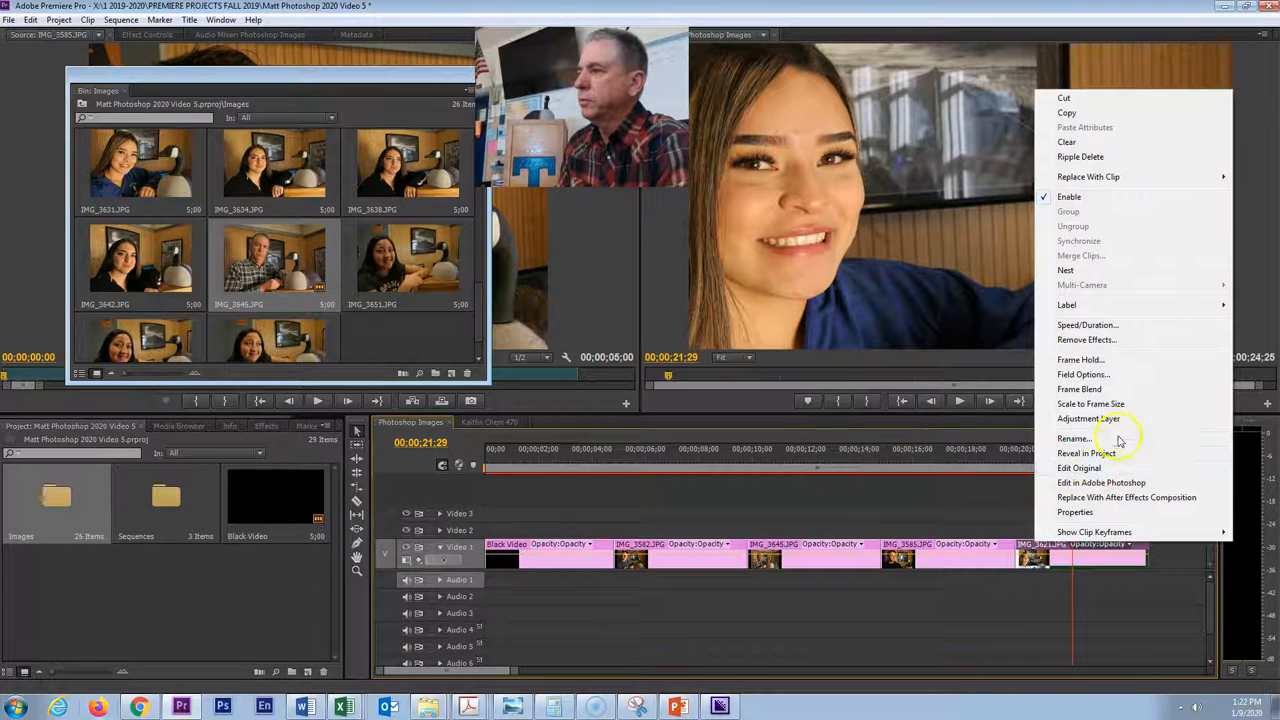
{"action": "left_click", "coordinate": [1101, 405]}
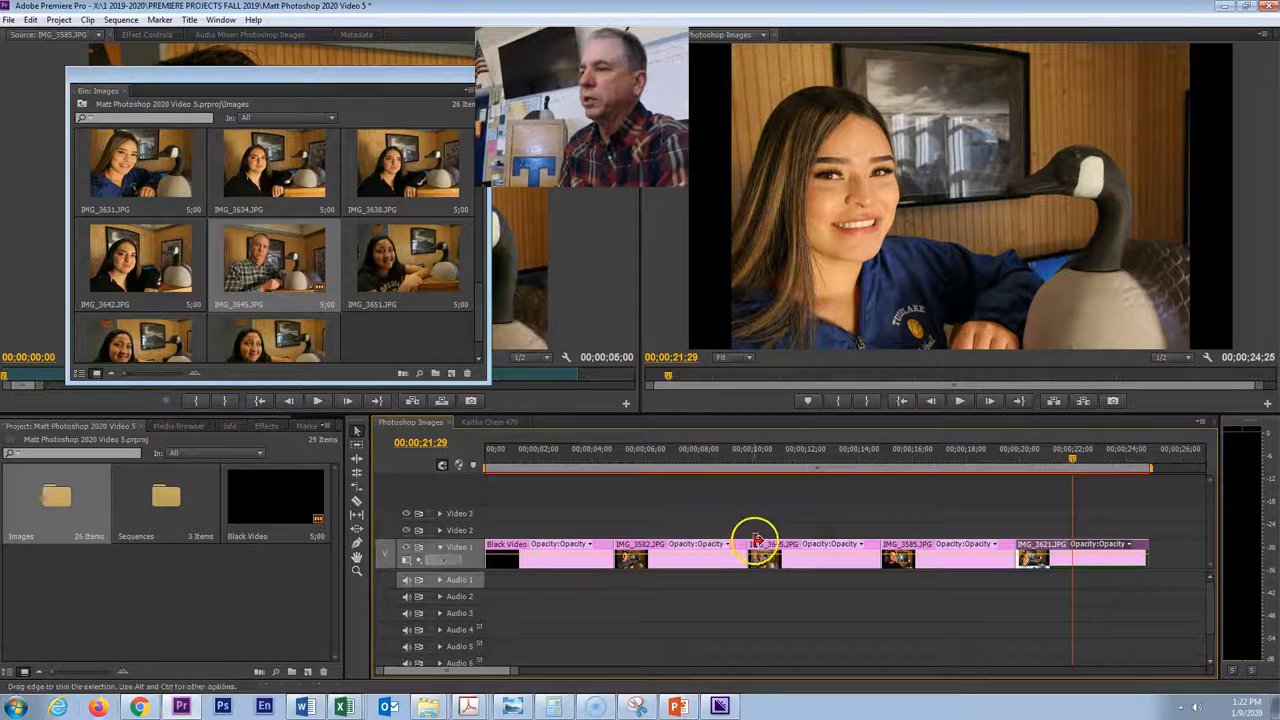
- Select the IMG_3582.JPG clip directly after Black Video on Video 1
{"action": "left_click", "coordinate": [645, 550]}
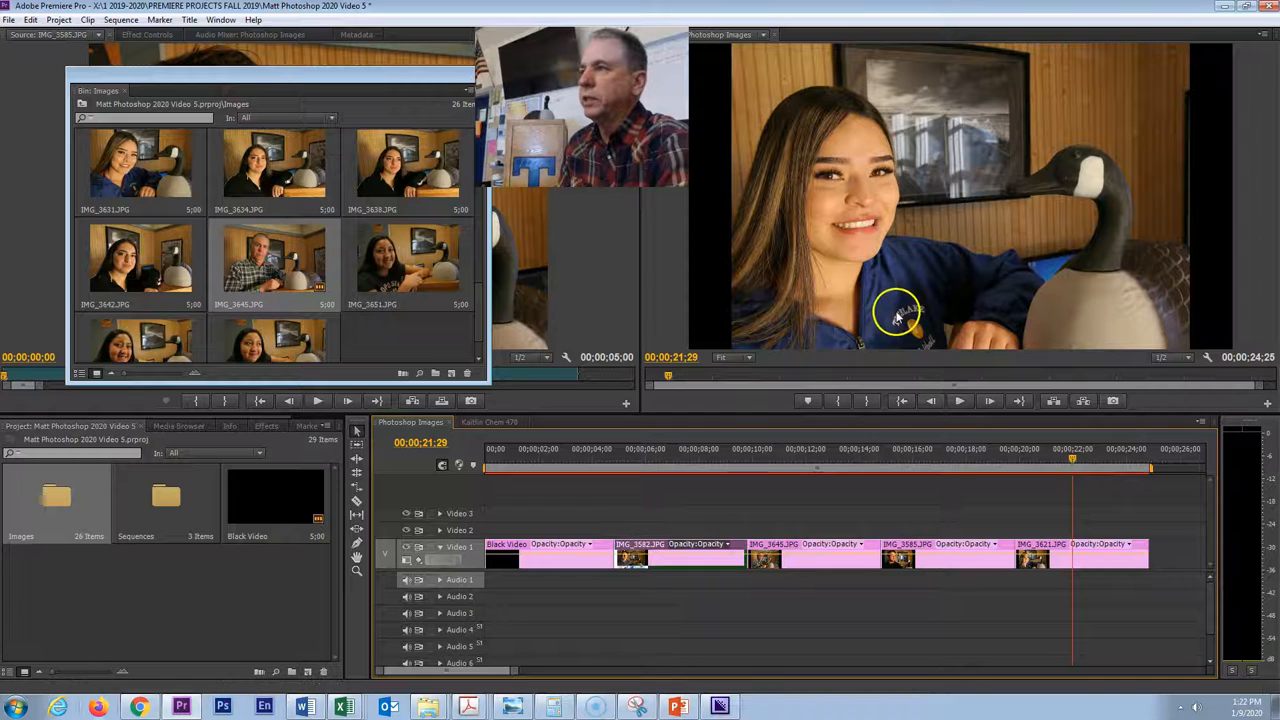